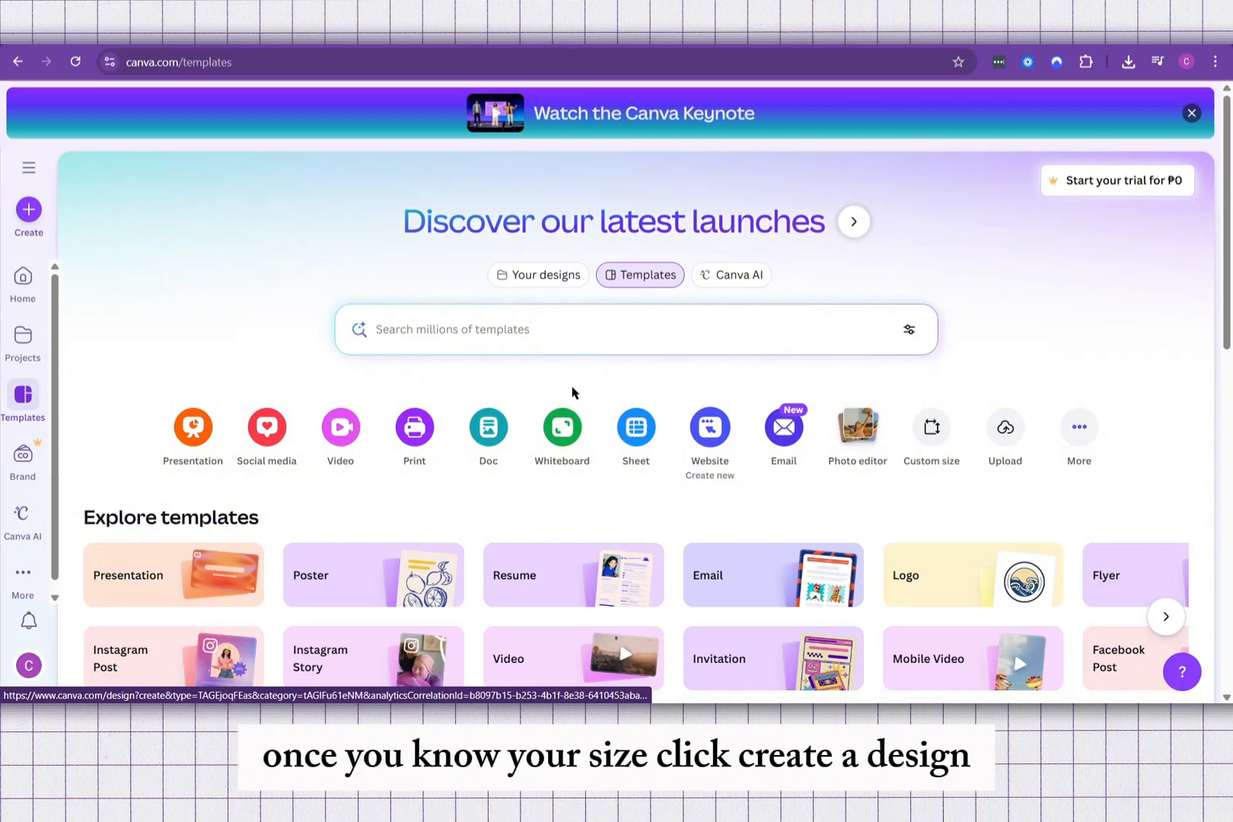
- Create a new custom-size design 1600 px wide and 2560 px high
left_click(37, 219)
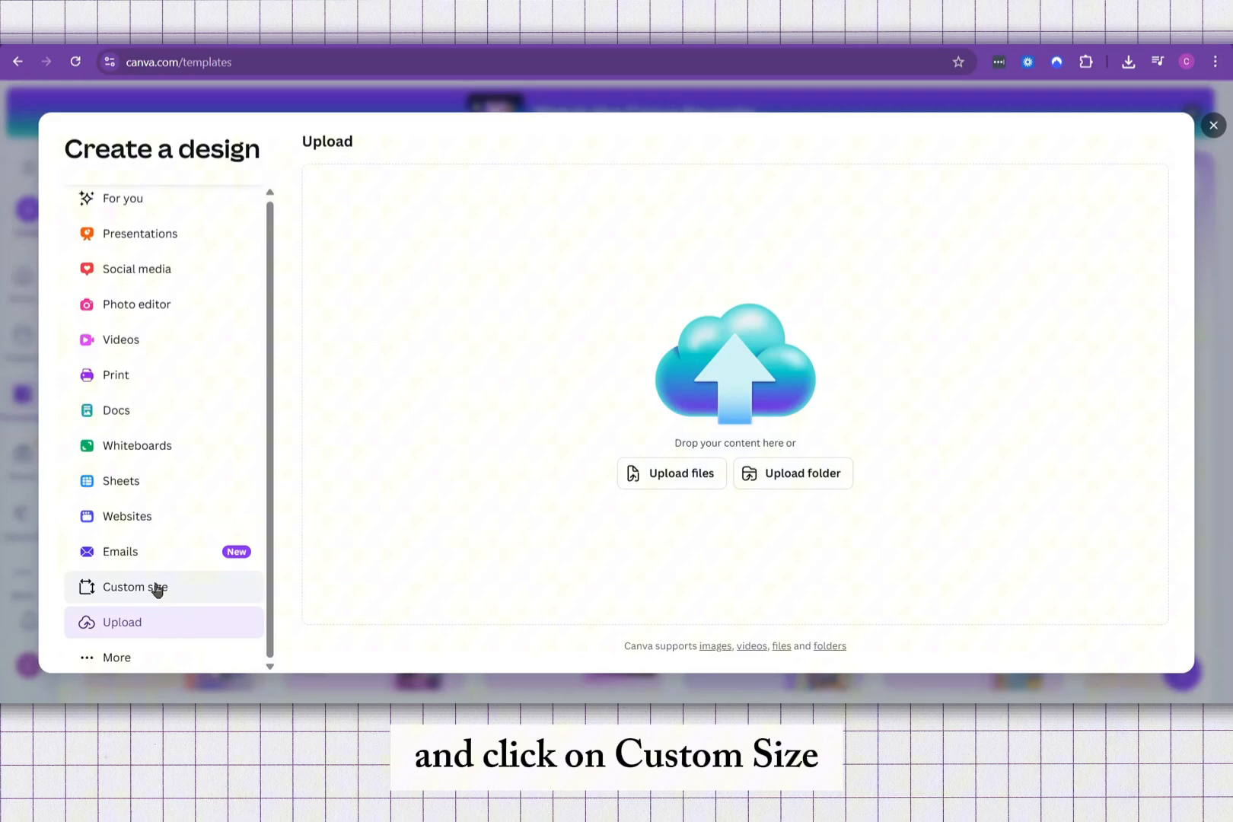
left_click(157, 590)
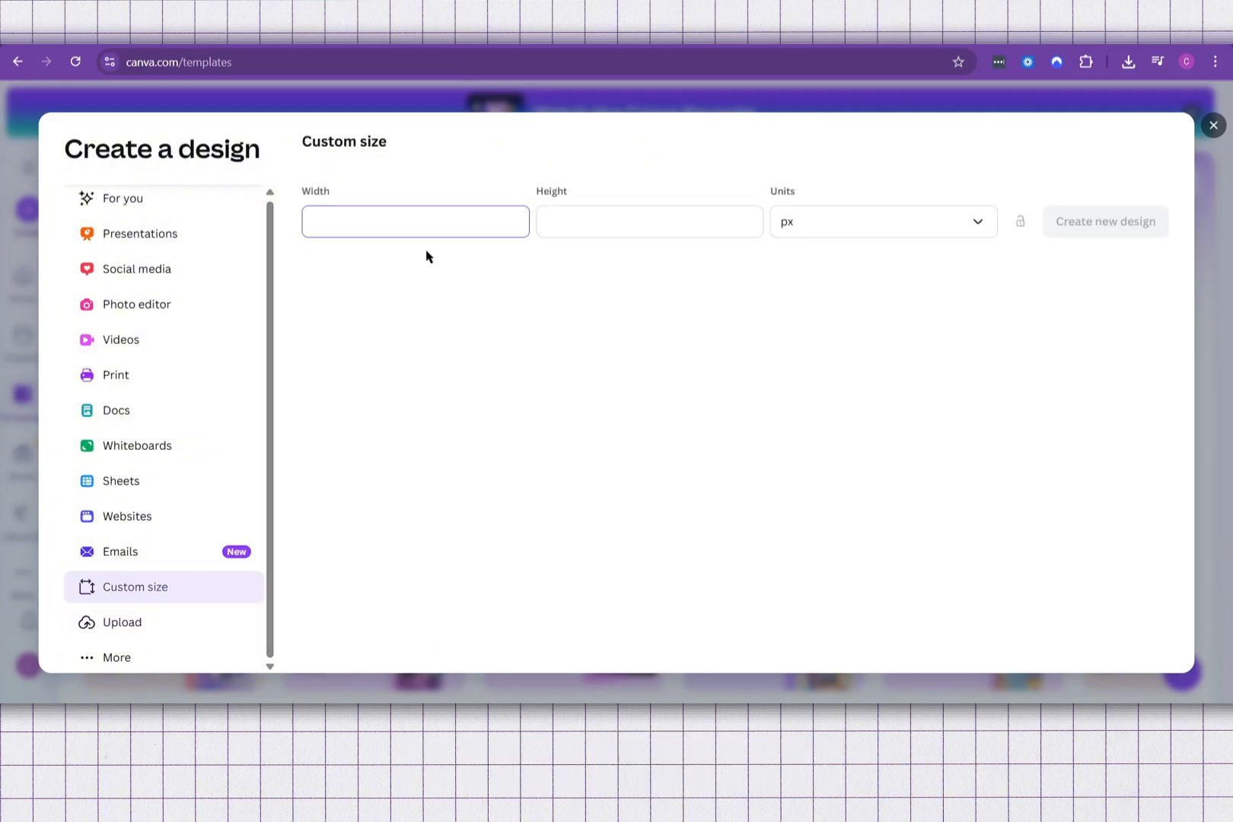
type("16")
key("BackSpace")
key("BackSpace")
type("1600")
key("Tab")
type("2560")
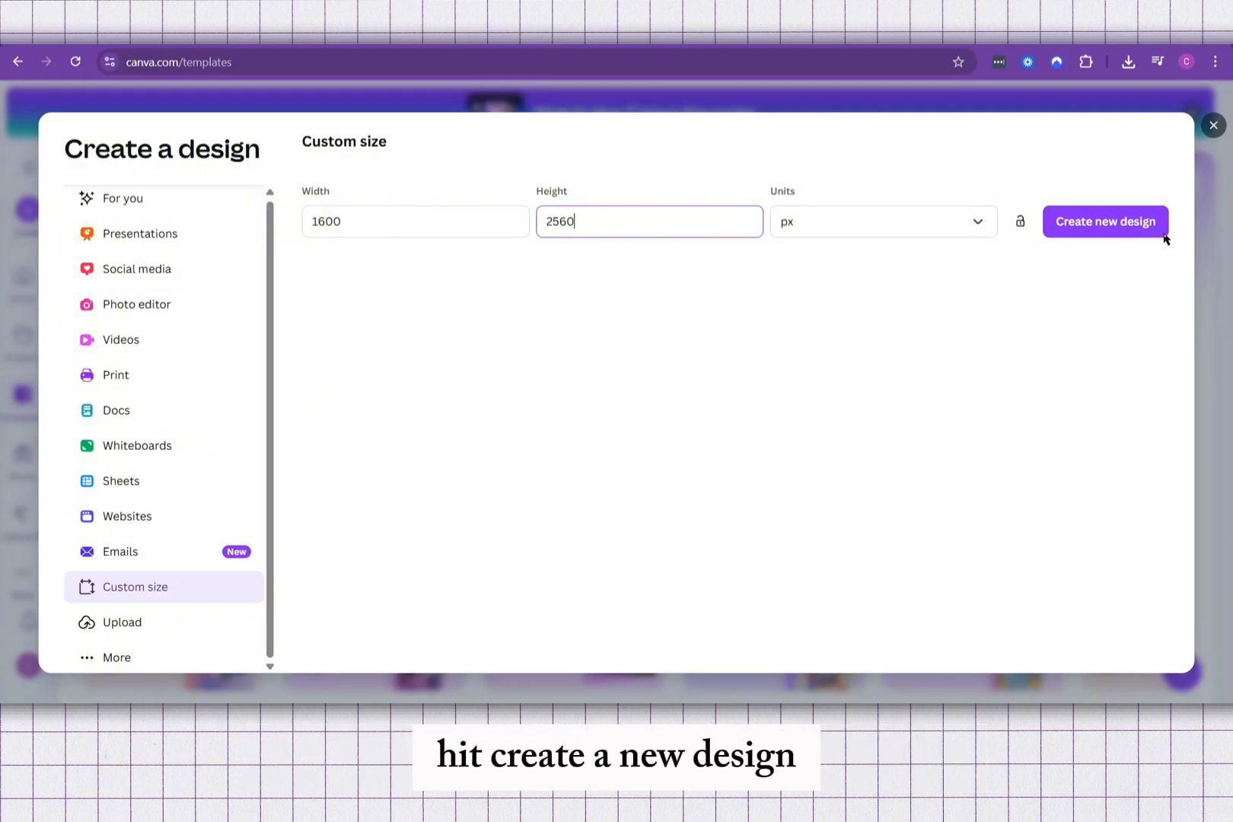
left_click(1132, 227)
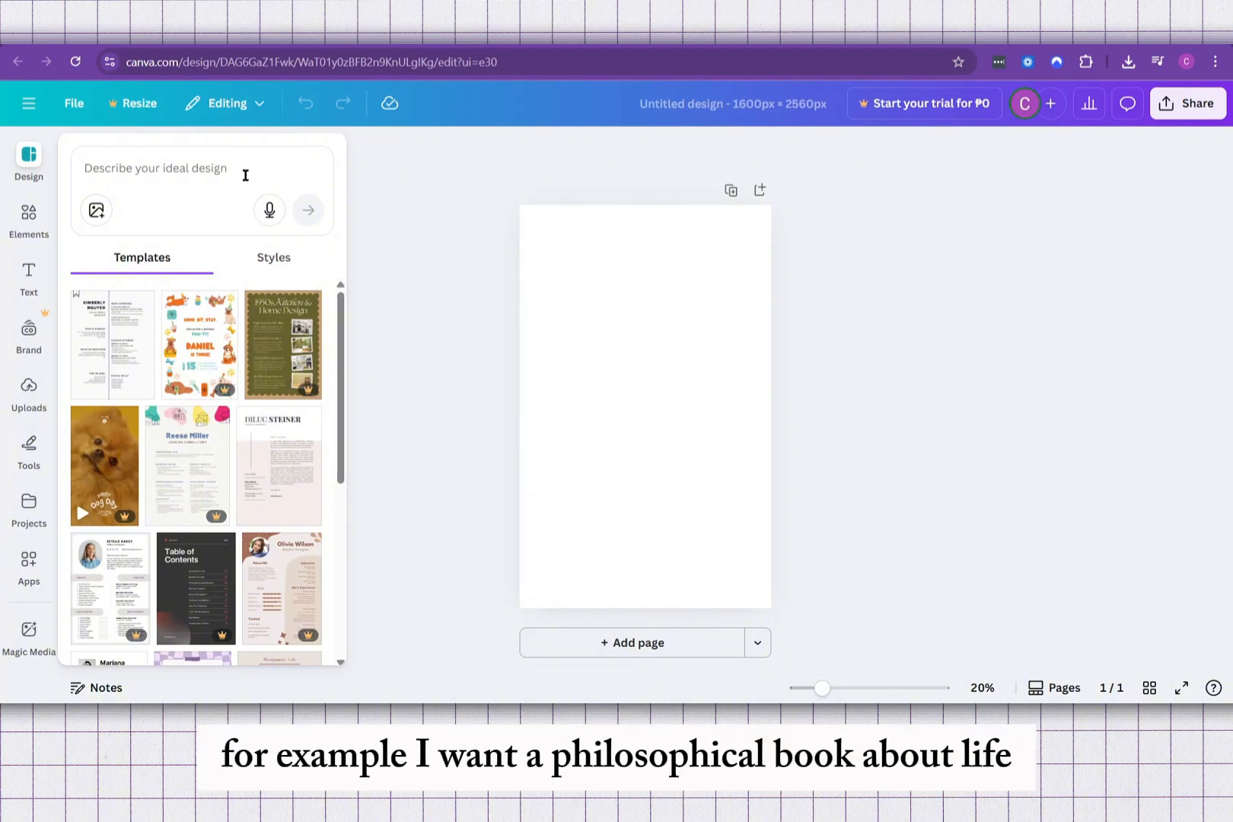
- Search the design templates for "life" and apply the "My Life Journal" cover showing a boy with a bicycle
left_click(246, 175)
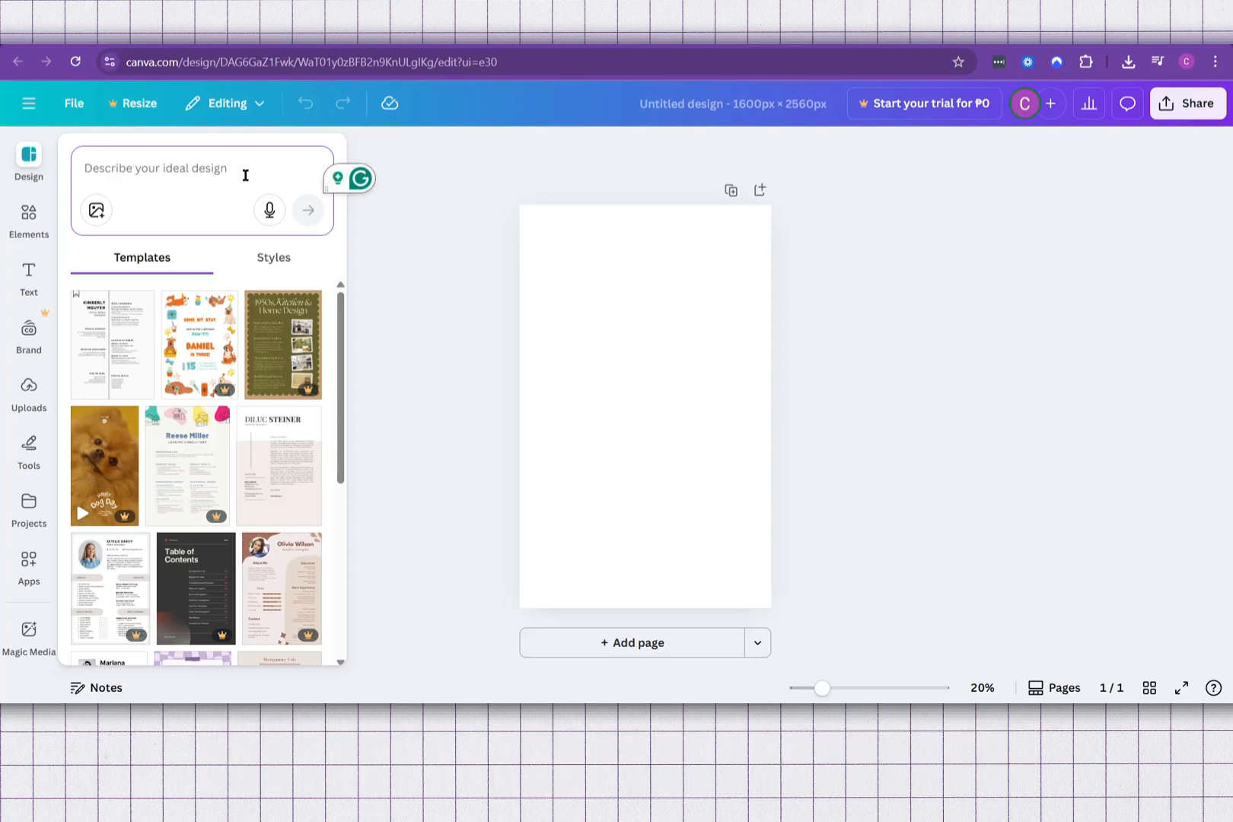
type("life")
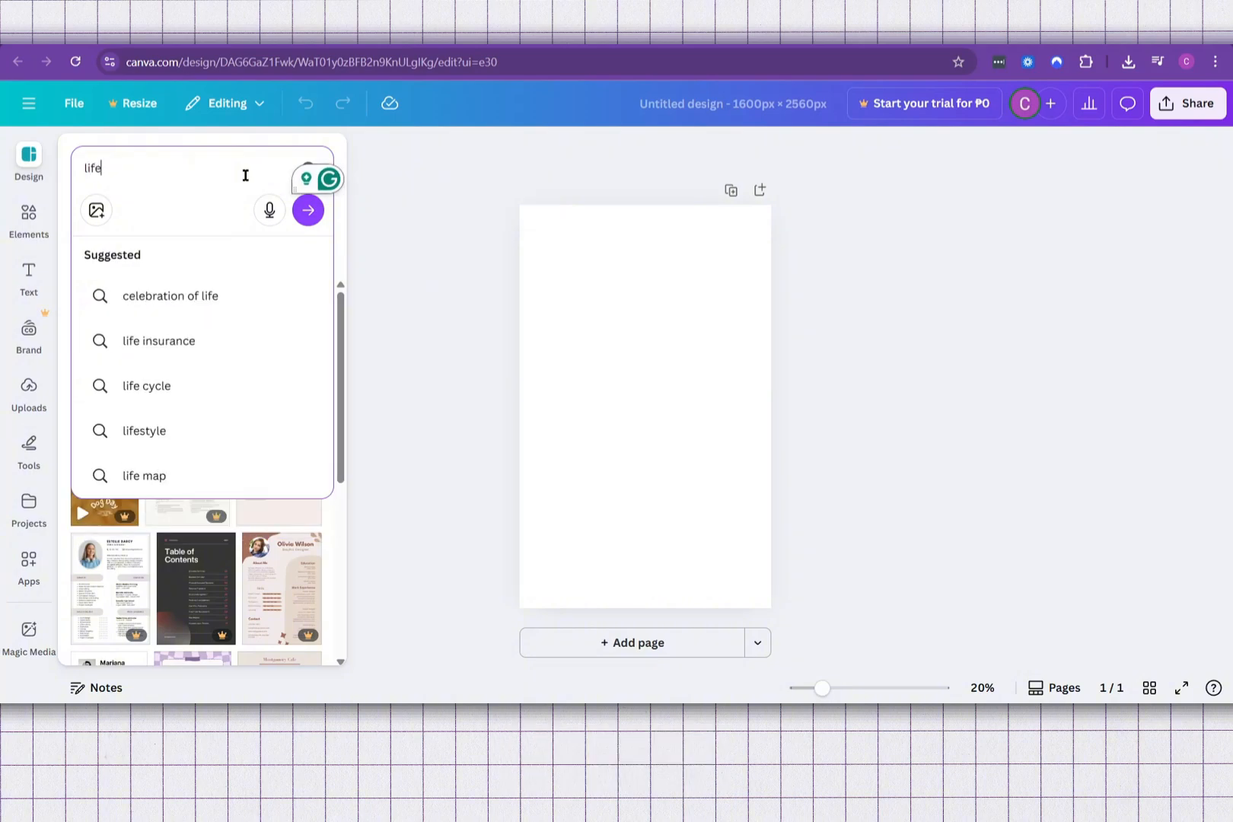
key("Return")
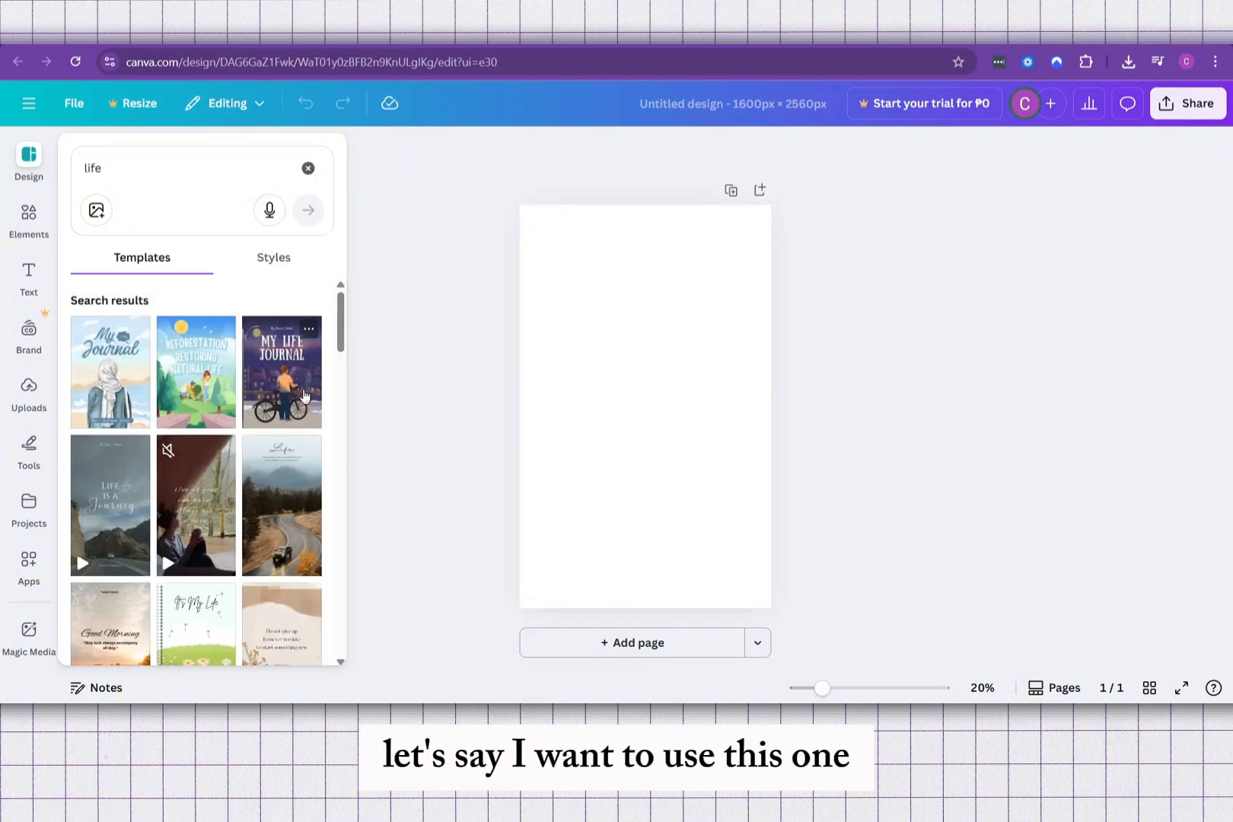
left_click(304, 395)
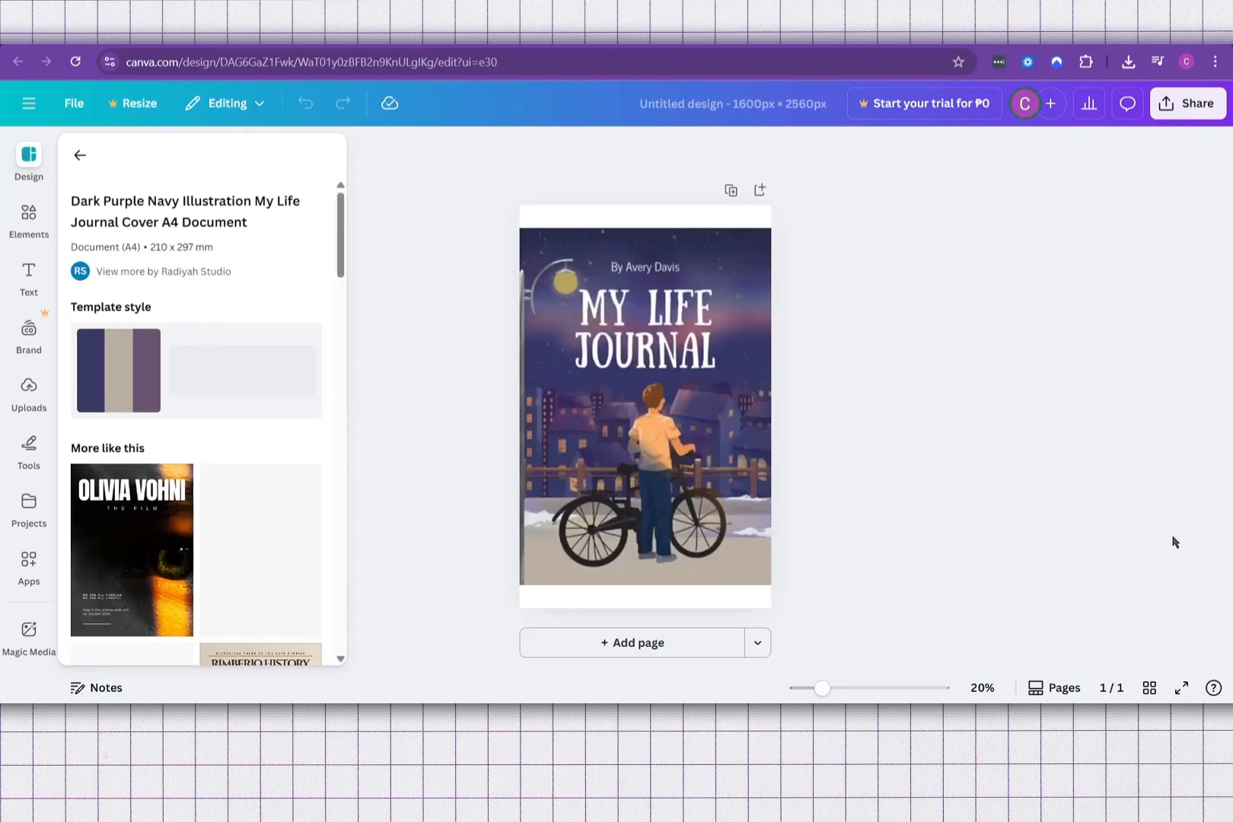
- Replace the cover title with "GUIDE TO LIFE"
left_click(659, 274)
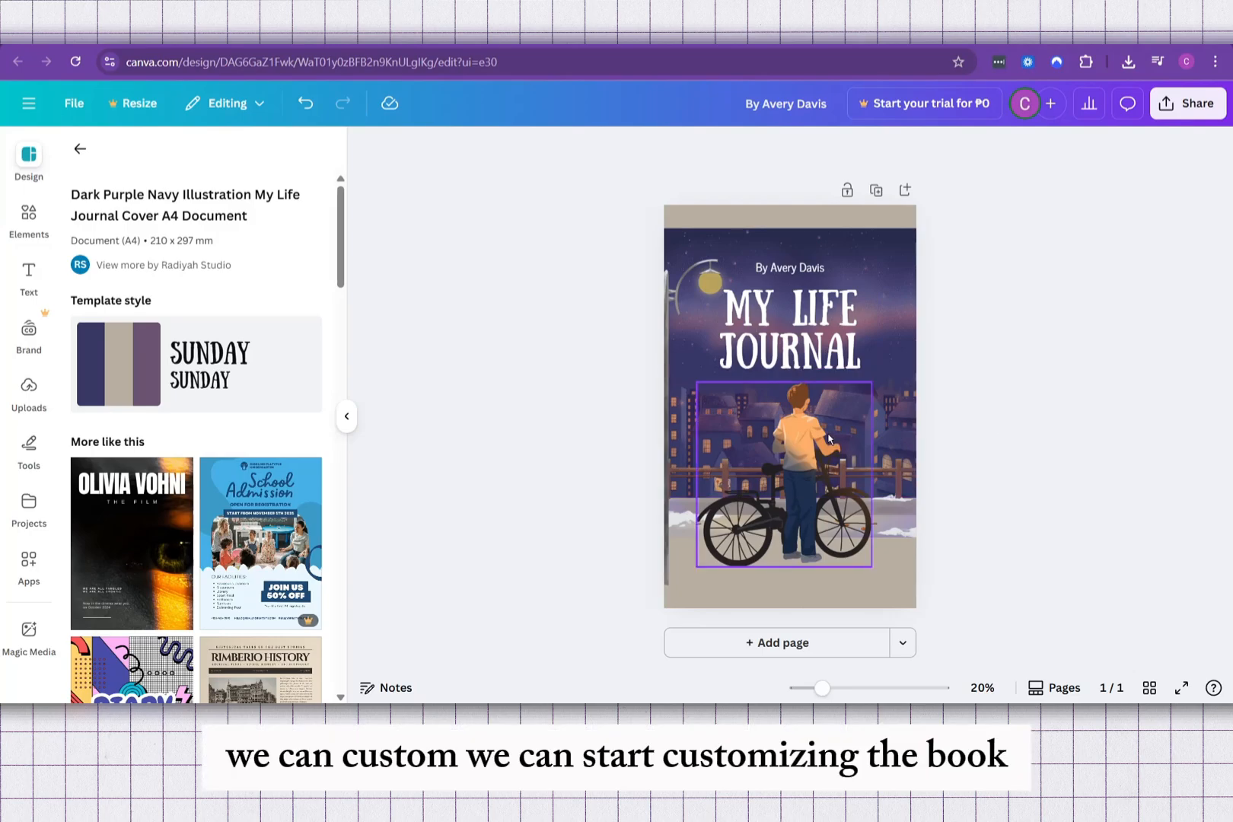
double_click(782, 322)
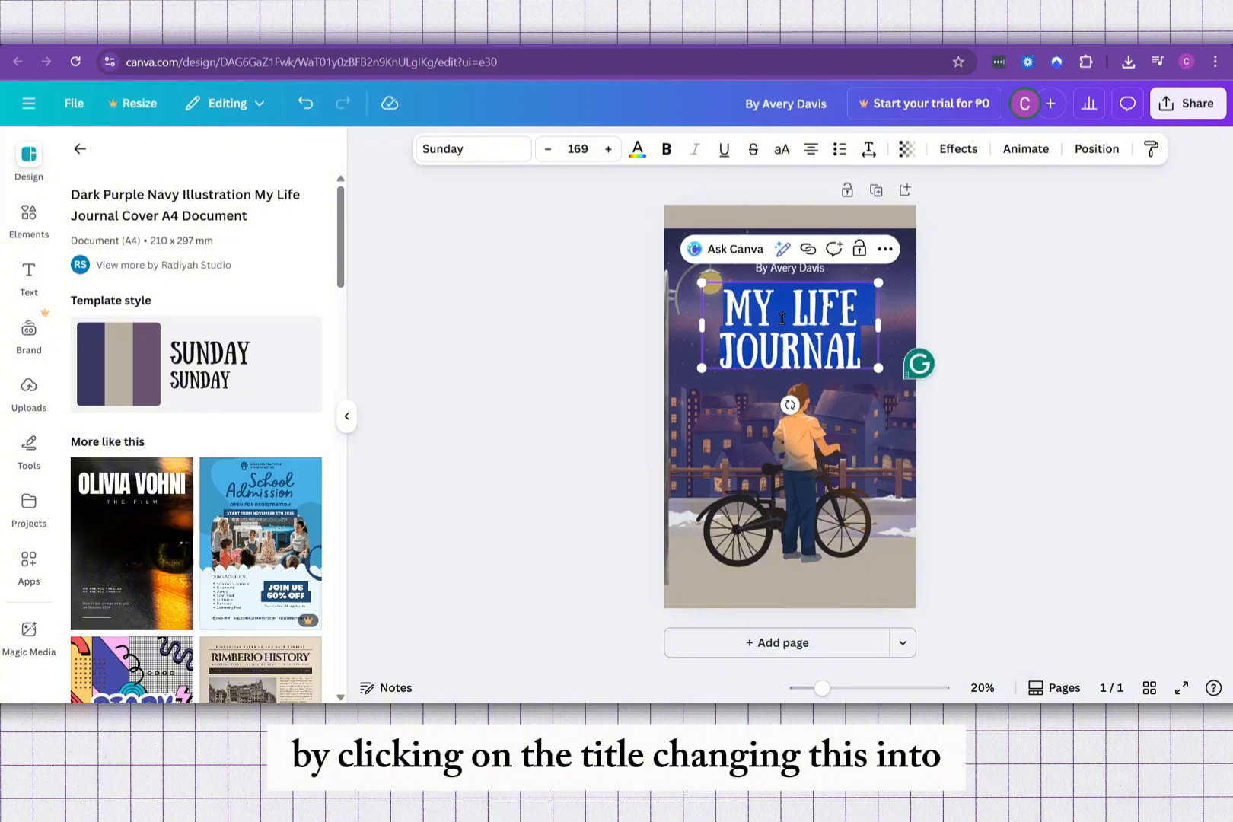
type("GUIDE TO LIFE")
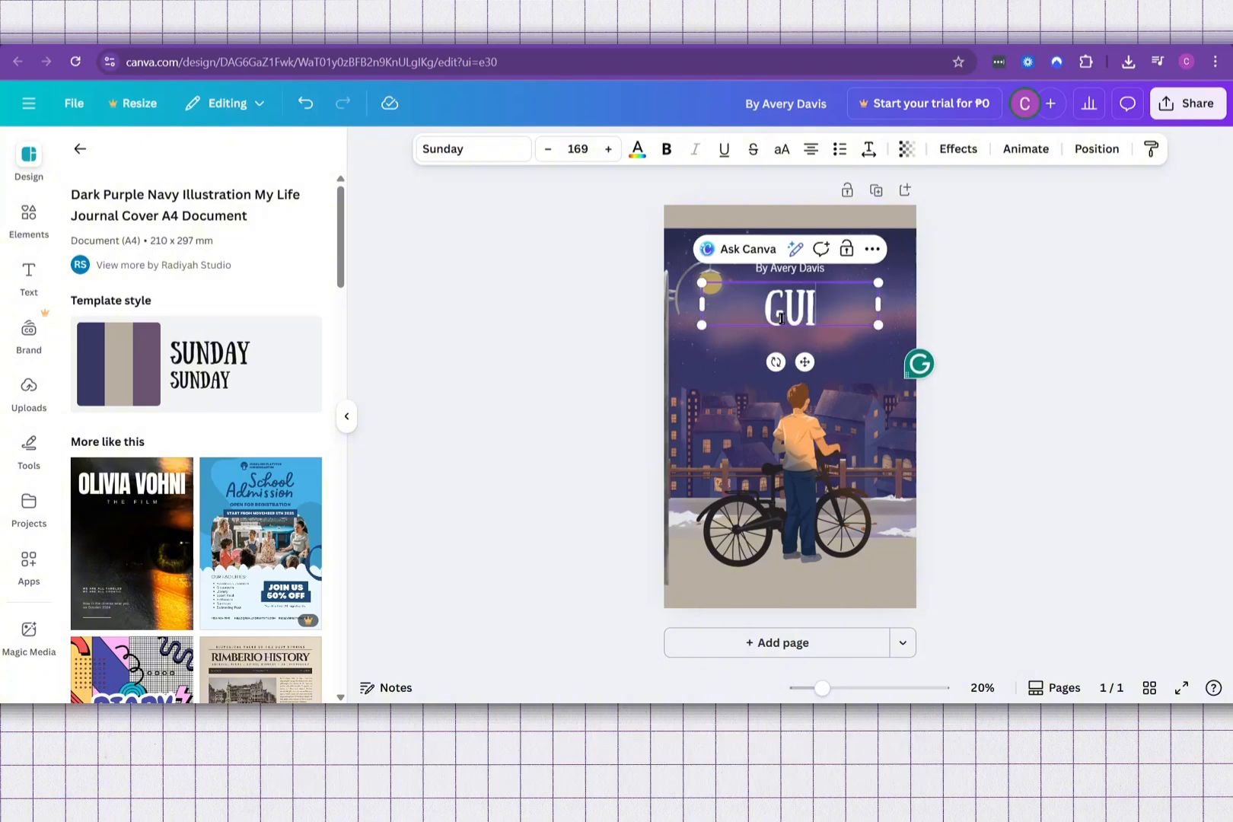
key("Escape")
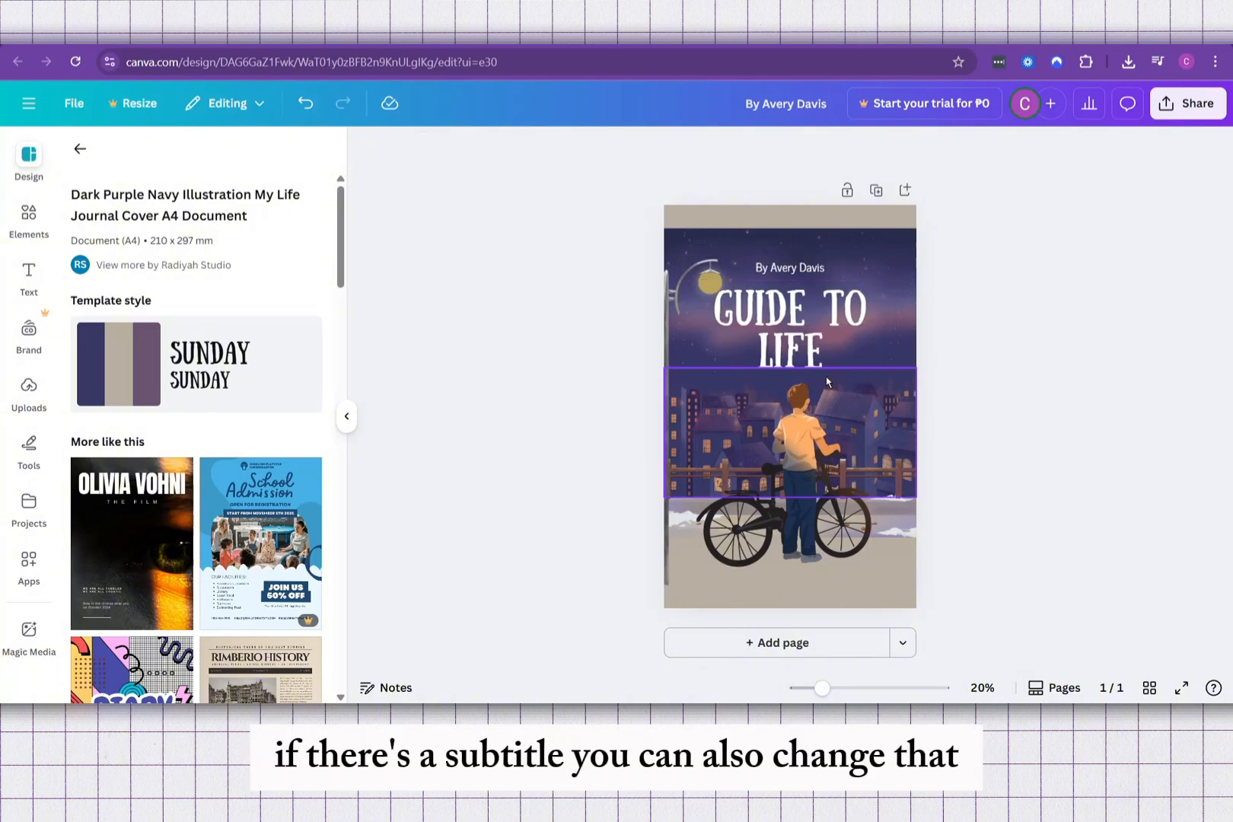
- Change the author line above the title to "By Youtubers"
left_click(805, 272)
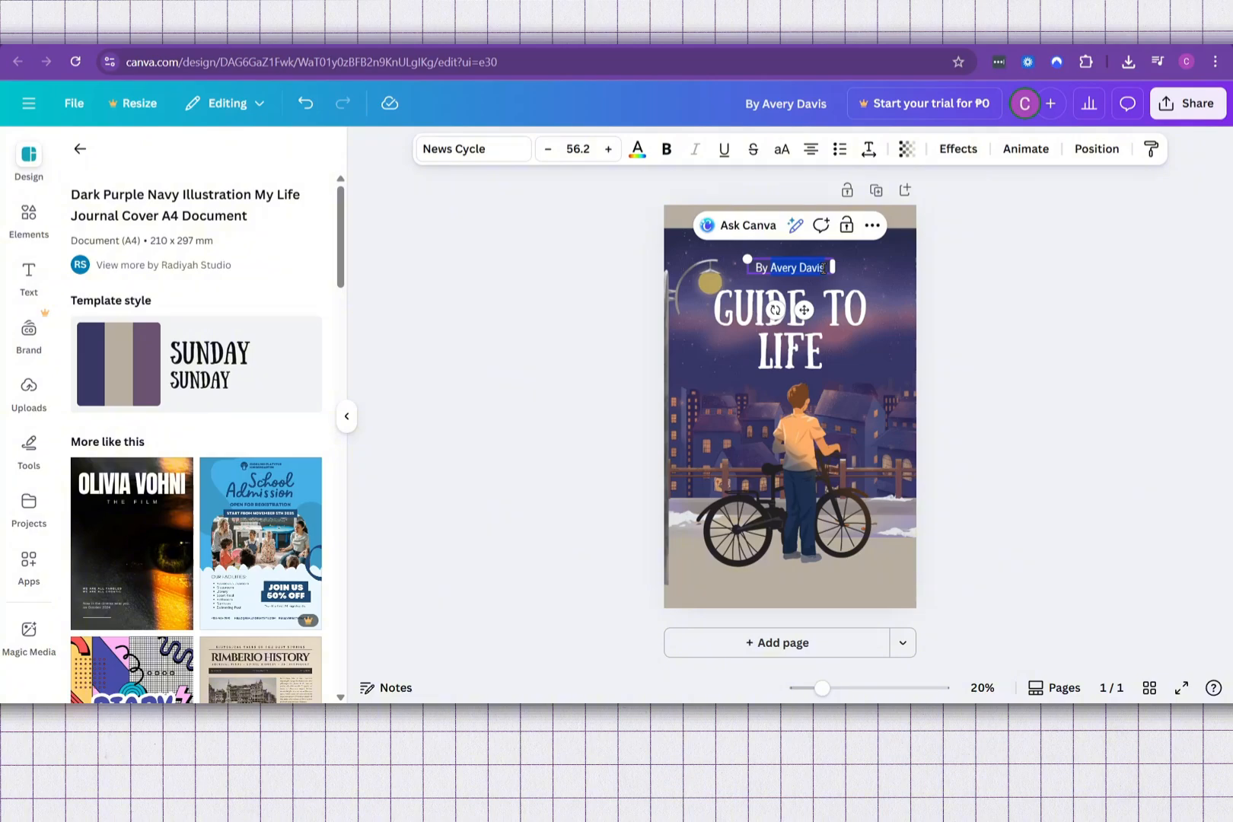
left_click(864, 269)
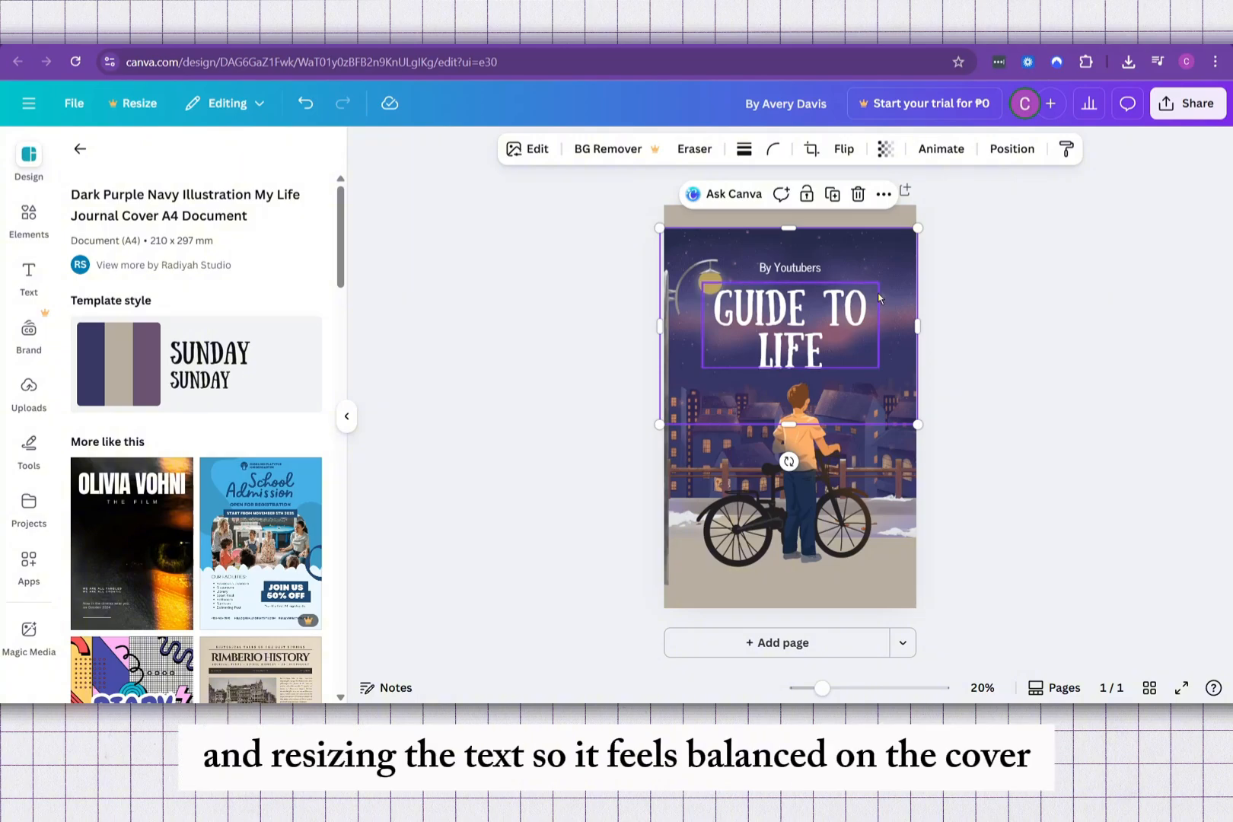
- Reduce the title's font size to 123 so that it fits on one line
left_click(813, 310)
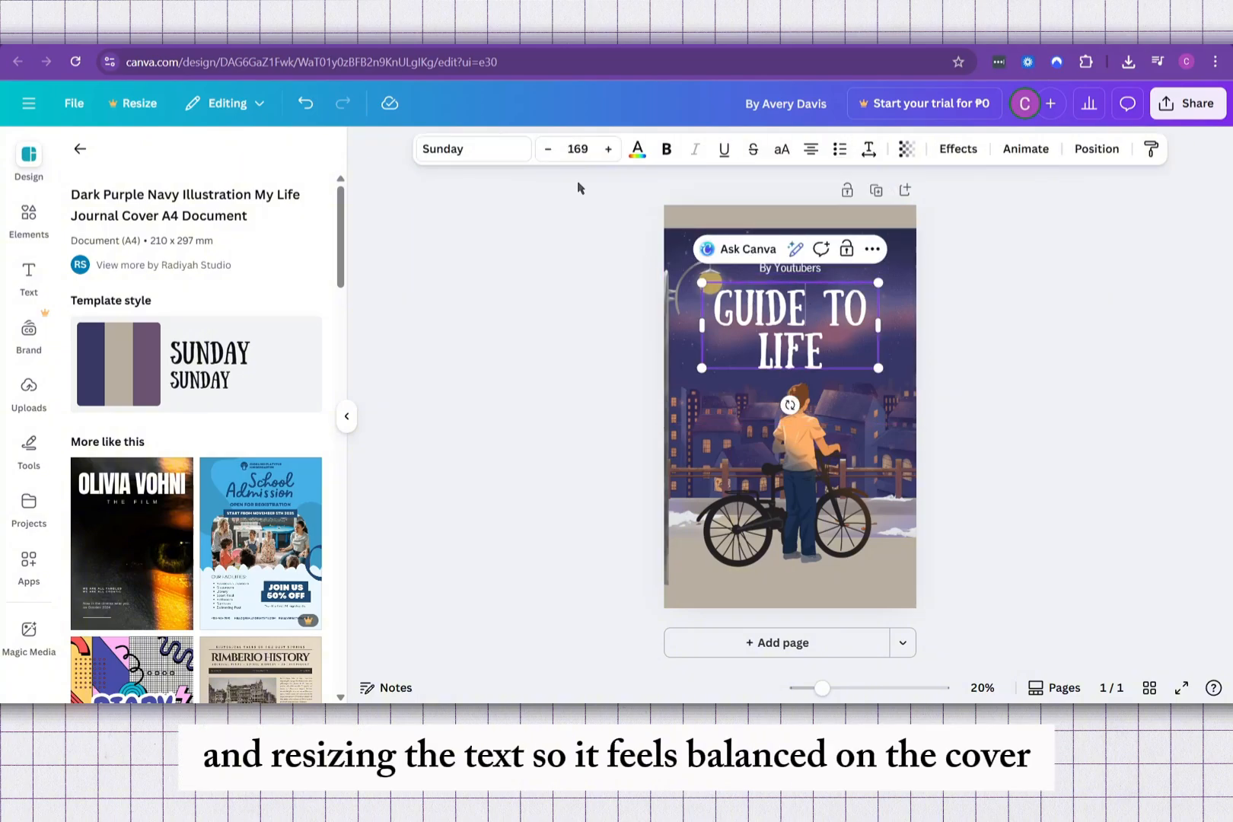
left_click(548, 150)
left_click(548, 150)
left_click(548, 150)
left_click(548, 149)
left_click(548, 149)
left_click(548, 149)
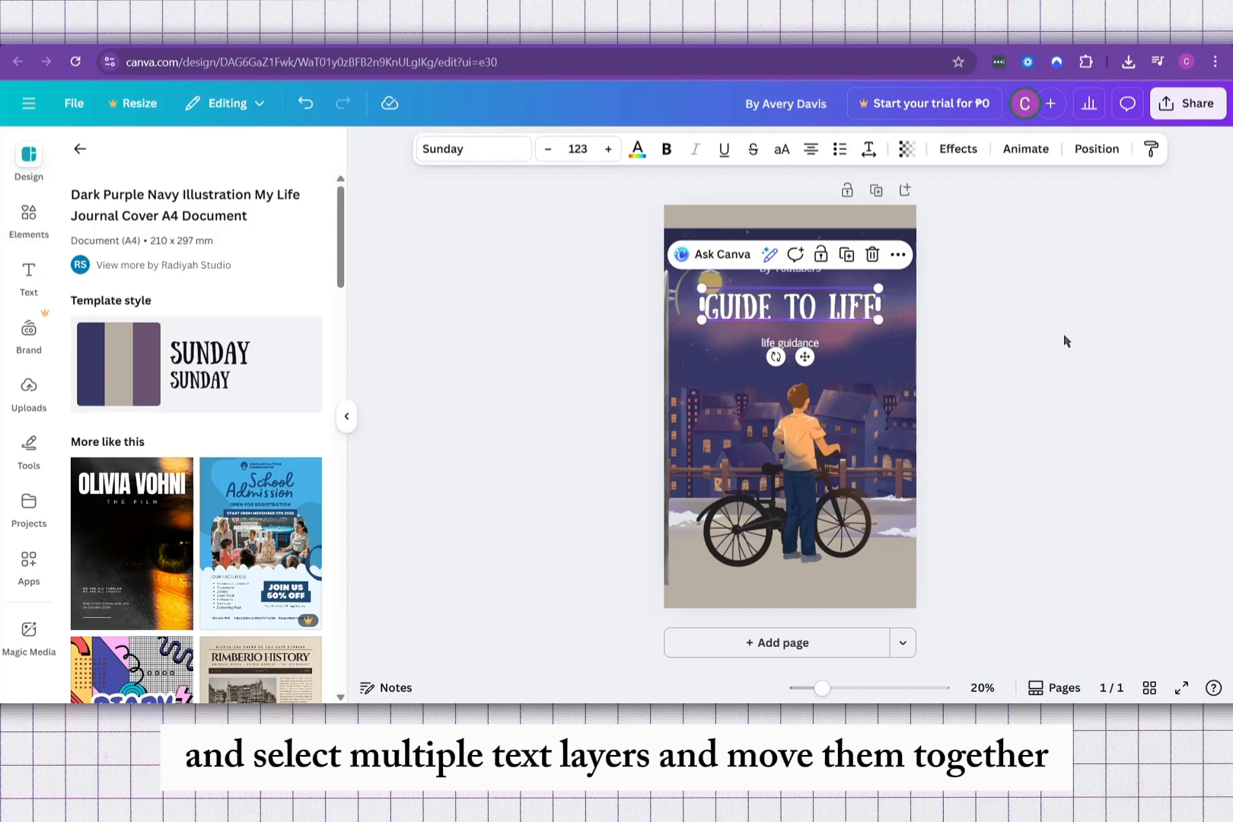
- Select the title, subtitle and author line together, move them slightly down, and undo the move
left_click(1045, 347)
left_click(845, 308)
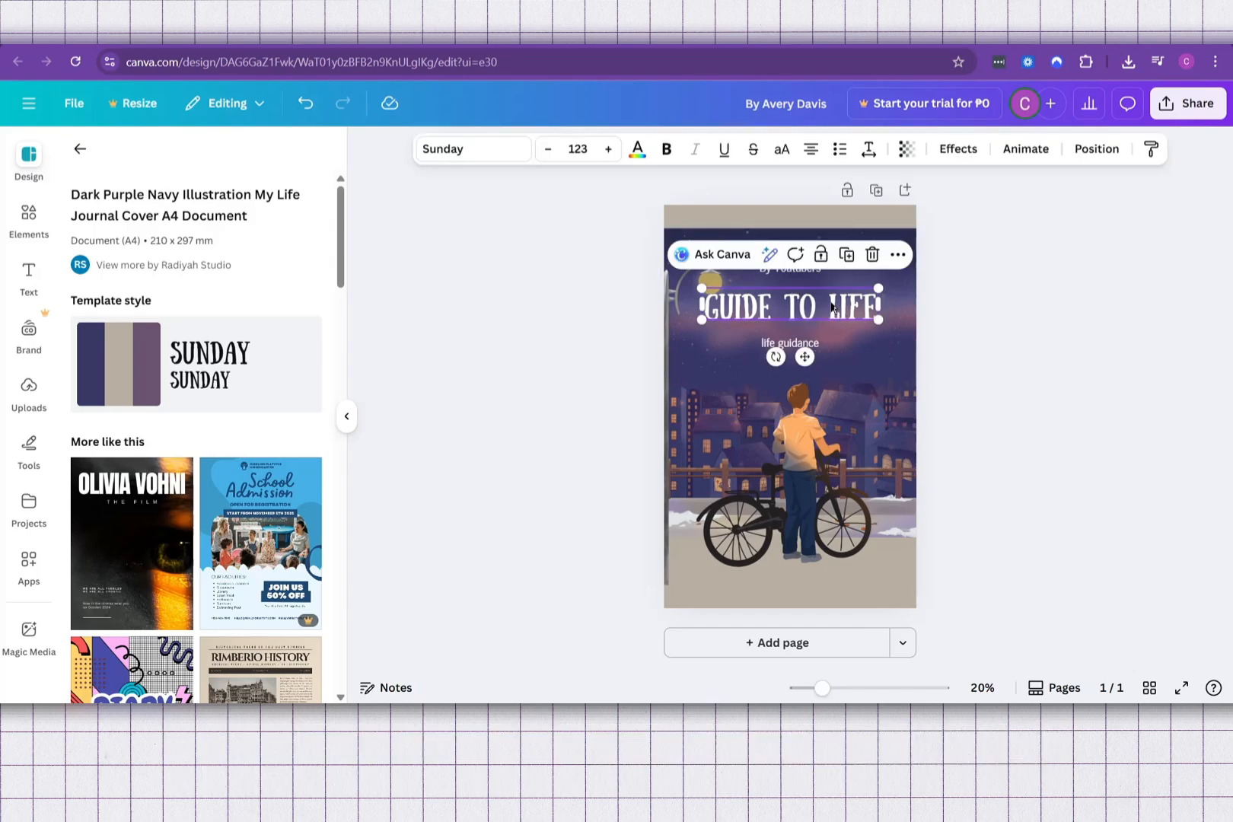
left_click(805, 344, "shift")
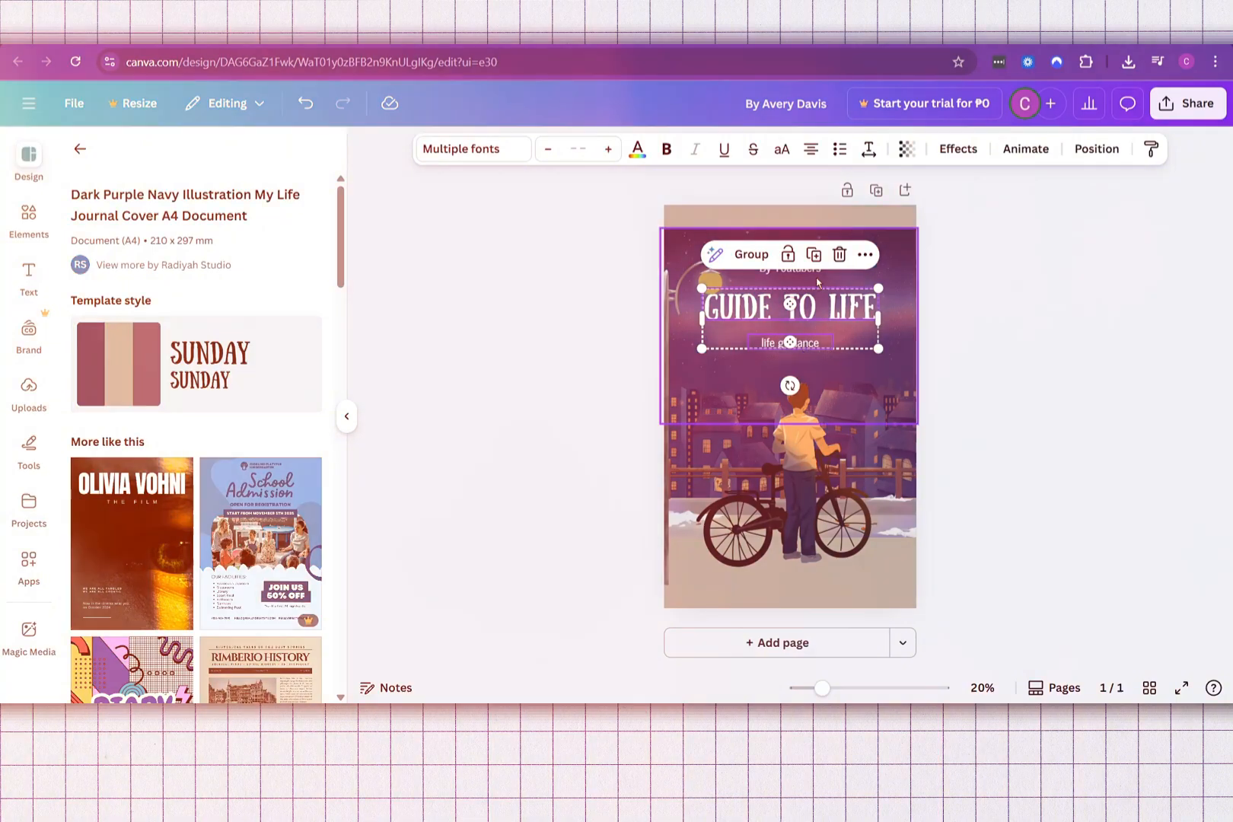
left_click(808, 270, "shift")
mouse_move(838, 299)
left_mouse_down()
mouse_move(835, 357)
mouse_move(839, 302)
mouse_move(836, 319)
left_mouse_up()
key("ctrl+z")
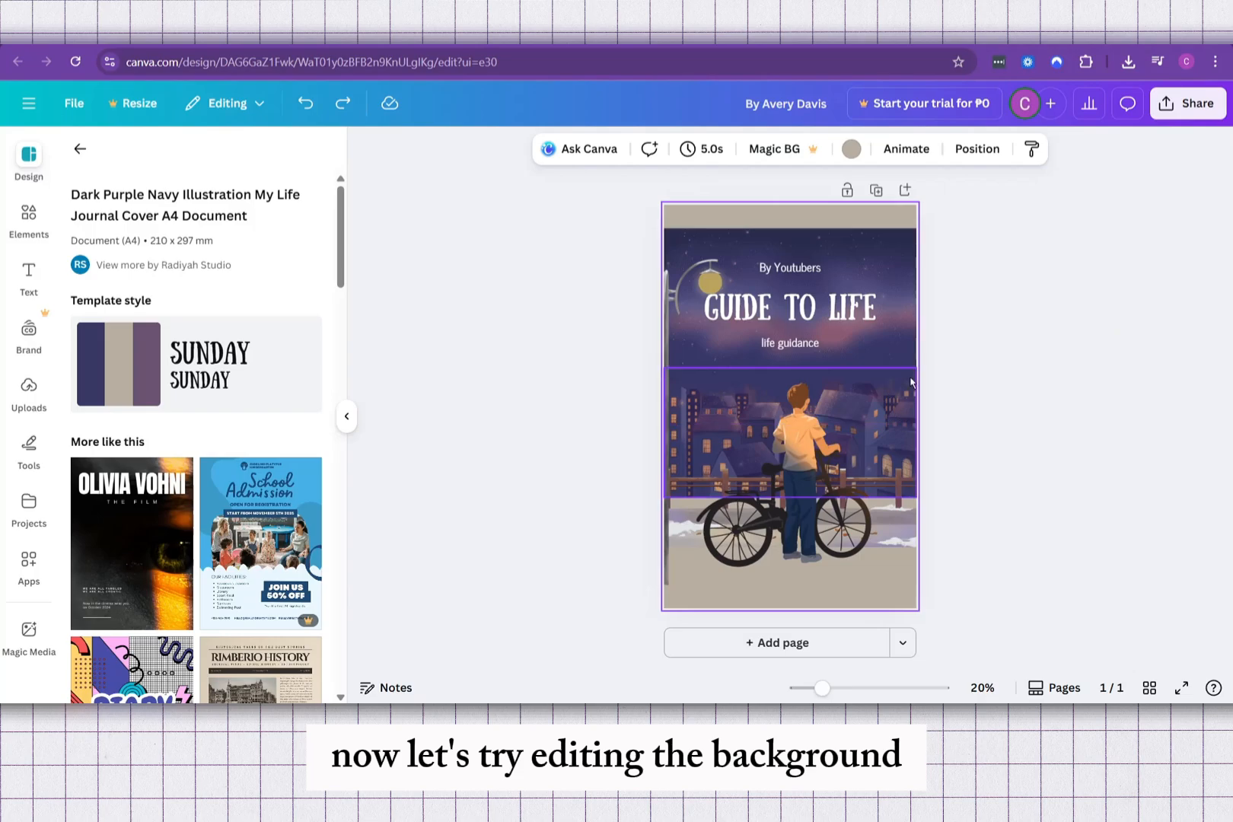
- Delete the boy with the bicycle and the snowy fence foreground from the cover
left_click(813, 471)
mouse_move(813, 471)
left_mouse_down()
mouse_move(800, 504)
mouse_move(806, 471)
mouse_move(808, 536)
mouse_move(811, 496)
left_mouse_up()
key("Delete")
key("Delete")
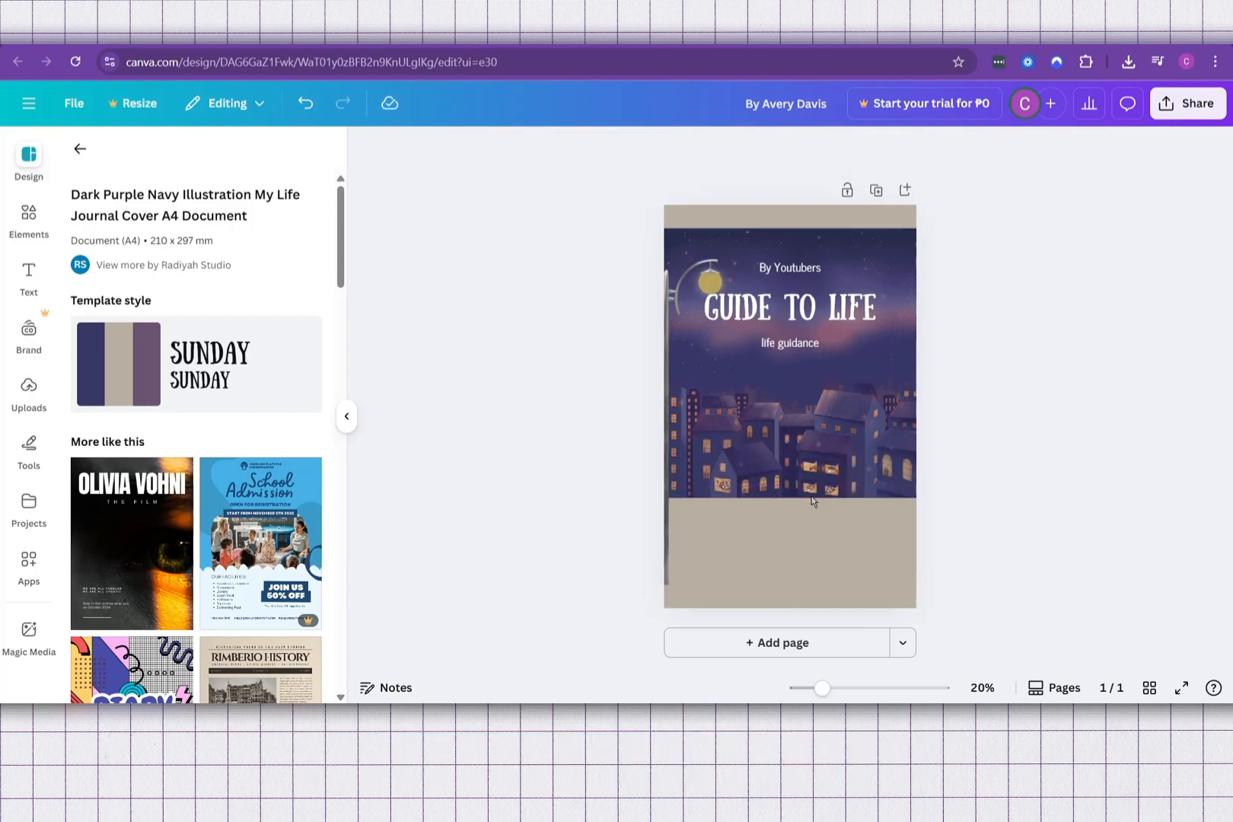
- Change the page background to the dark navy offered among the night-sky photo's colors
left_click(887, 529)
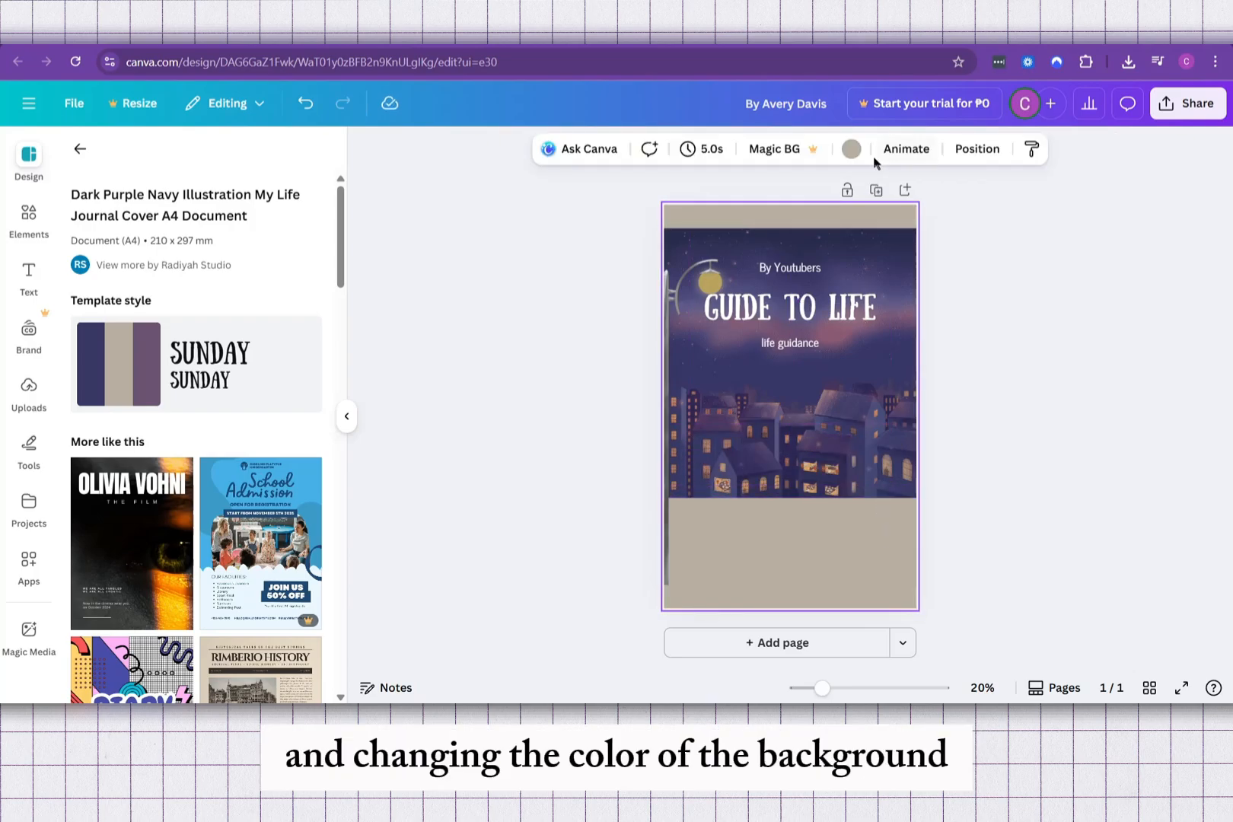
left_click(851, 148)
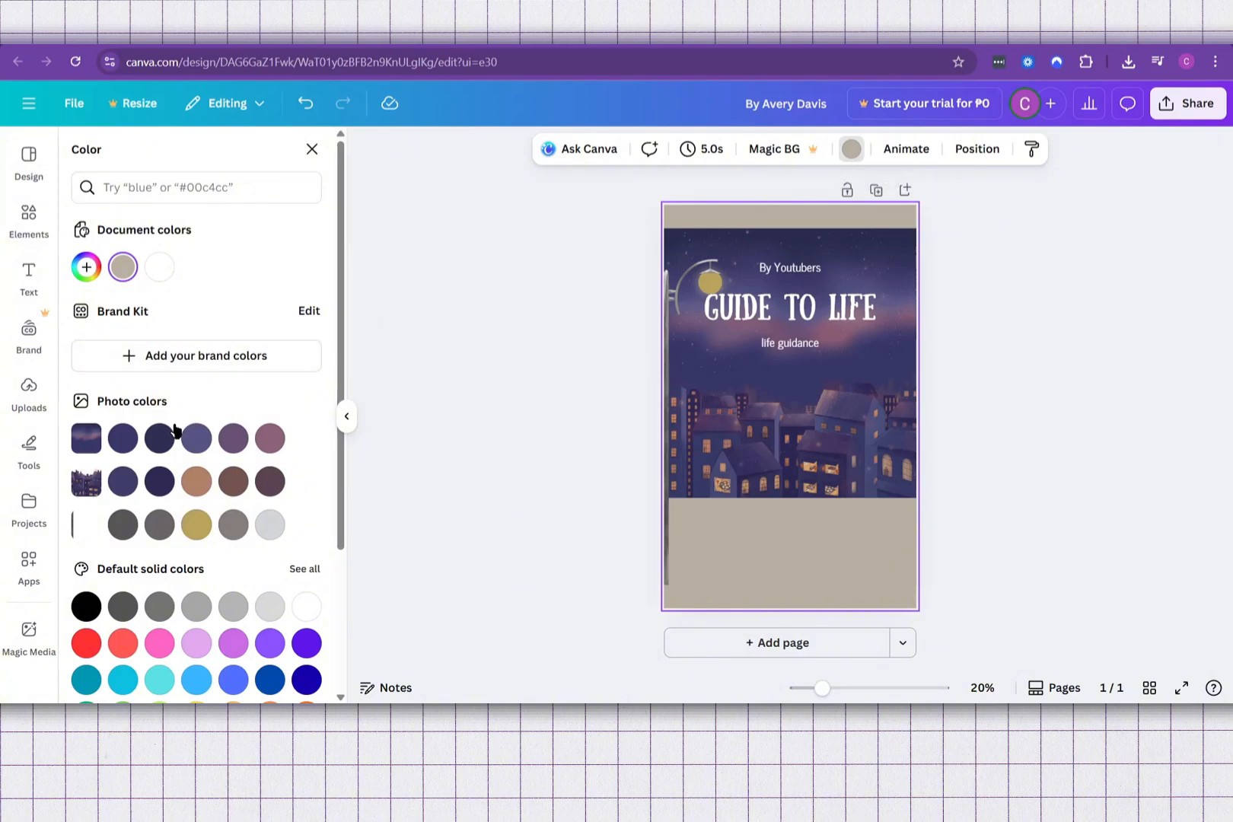
left_click(159, 438)
left_click(999, 476)
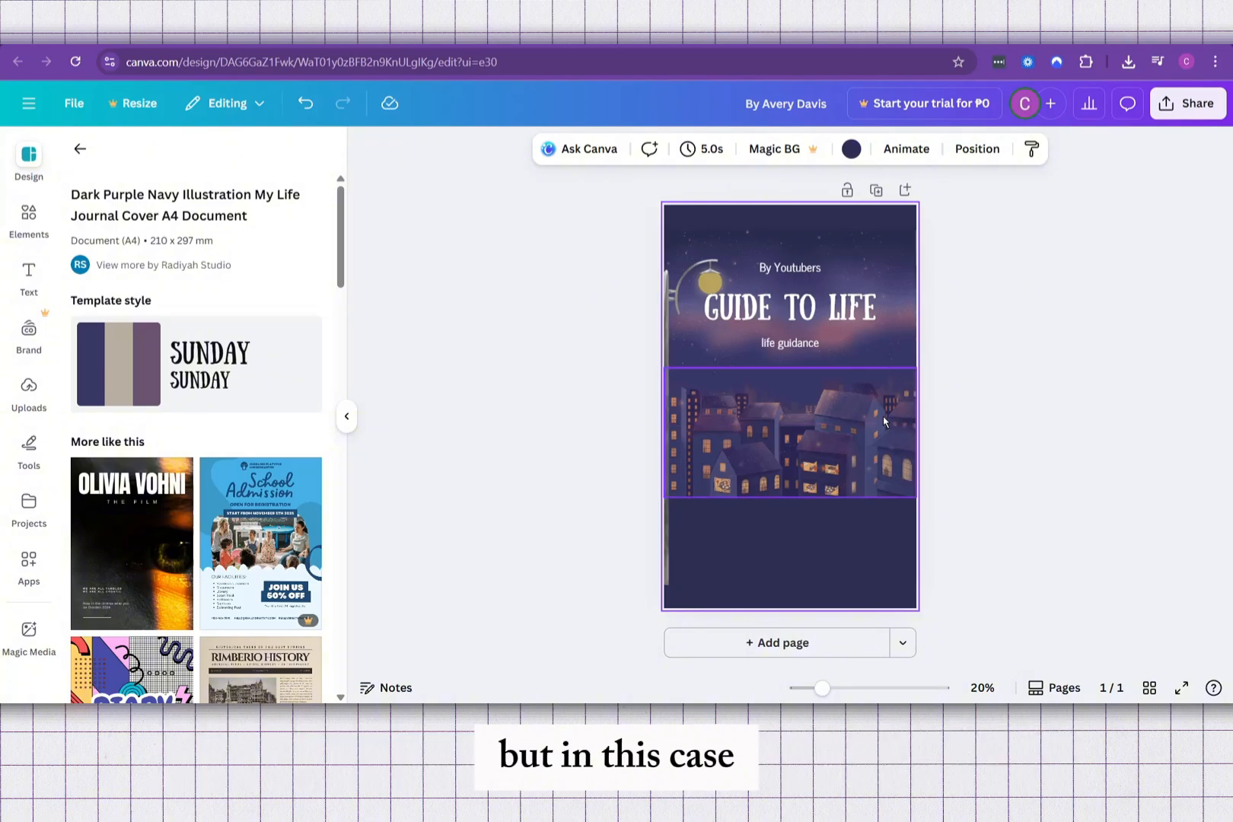
- Nudge the buildings image slightly up and the night-sky image slightly down on the cover
mouse_move(886, 415)
left_mouse_down()
mouse_move(884, 426)
mouse_move(886, 410)
left_mouse_up()
left_click_drag(910, 332, 914, 343)
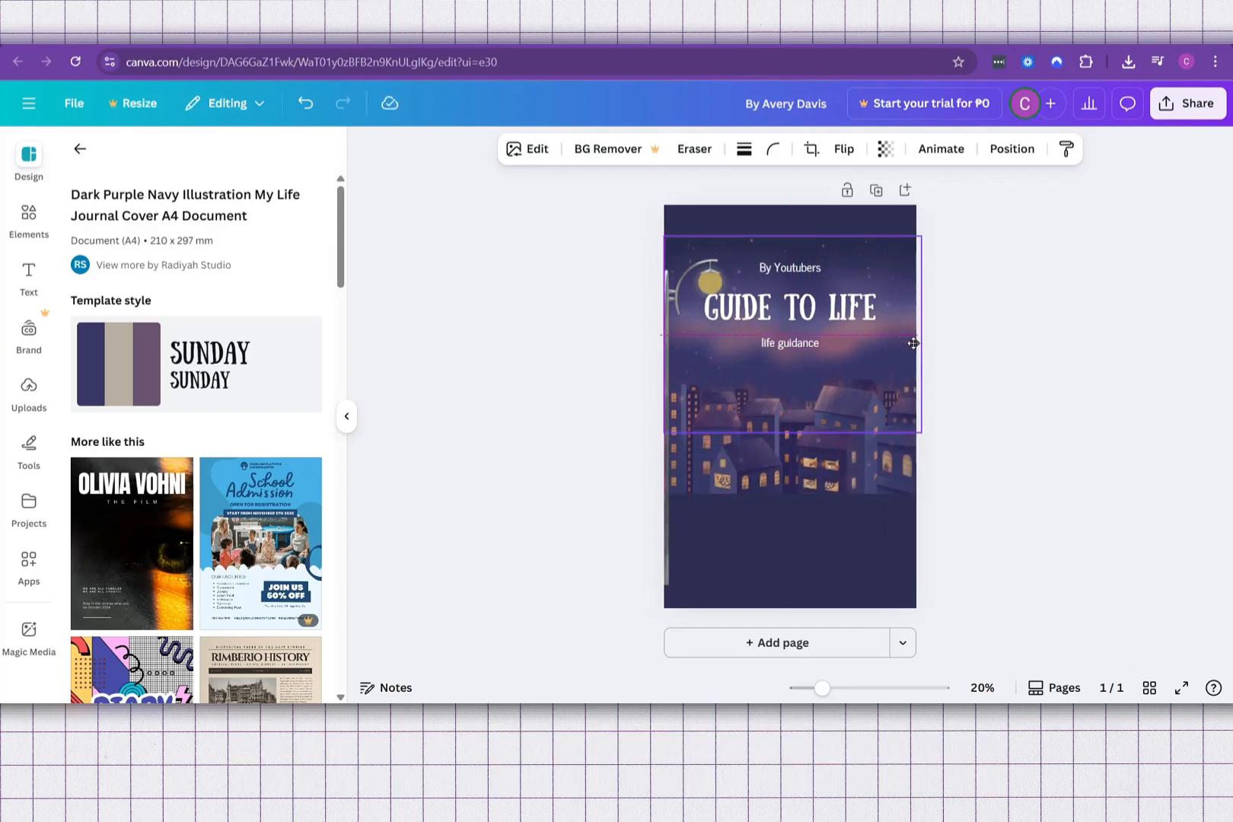
- Search the elements for "cat sitting" graphics and place the cat shadow over the lower part of the cover
left_click(80, 149)
left_click_drag(107, 159, 62, 158)
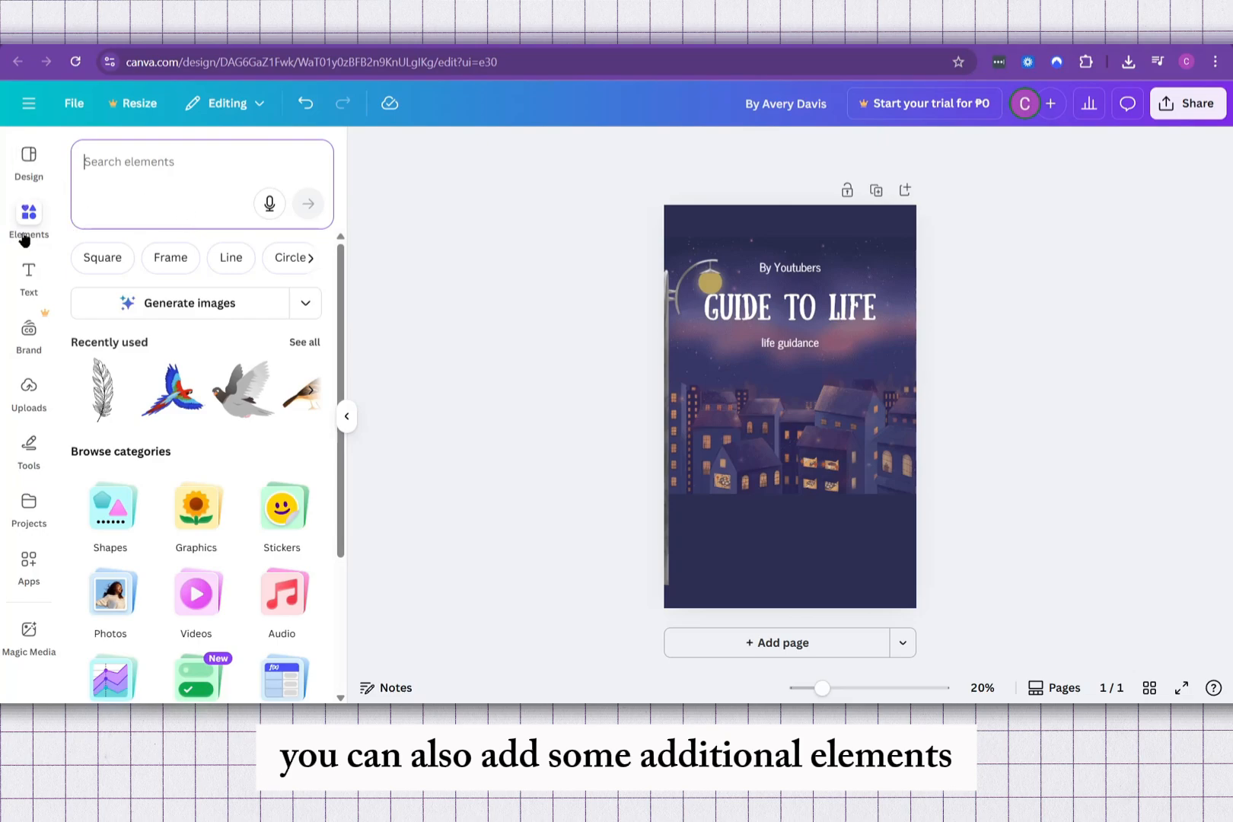
left_click(187, 174)
type("cat sitting")
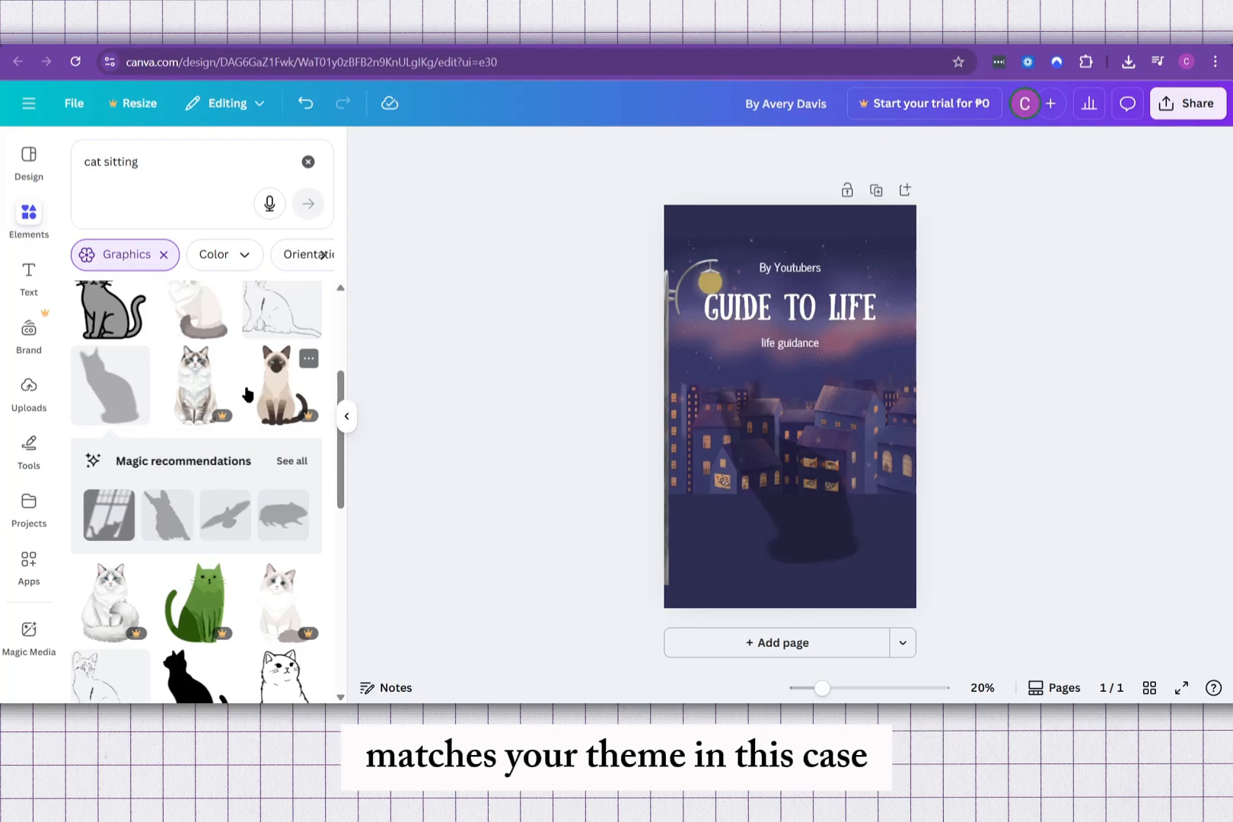
scroll(245, 402, "up", 3)
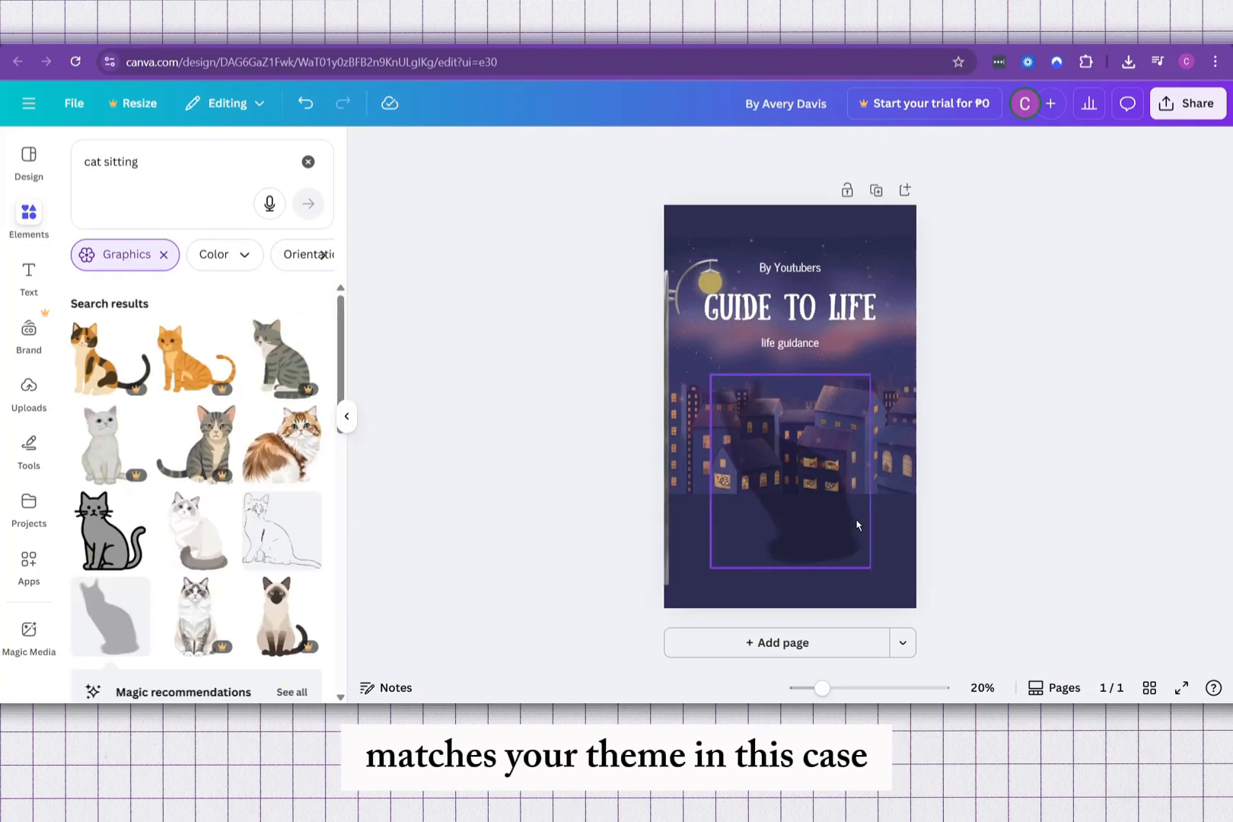
scroll(275, 503, "down", 3)
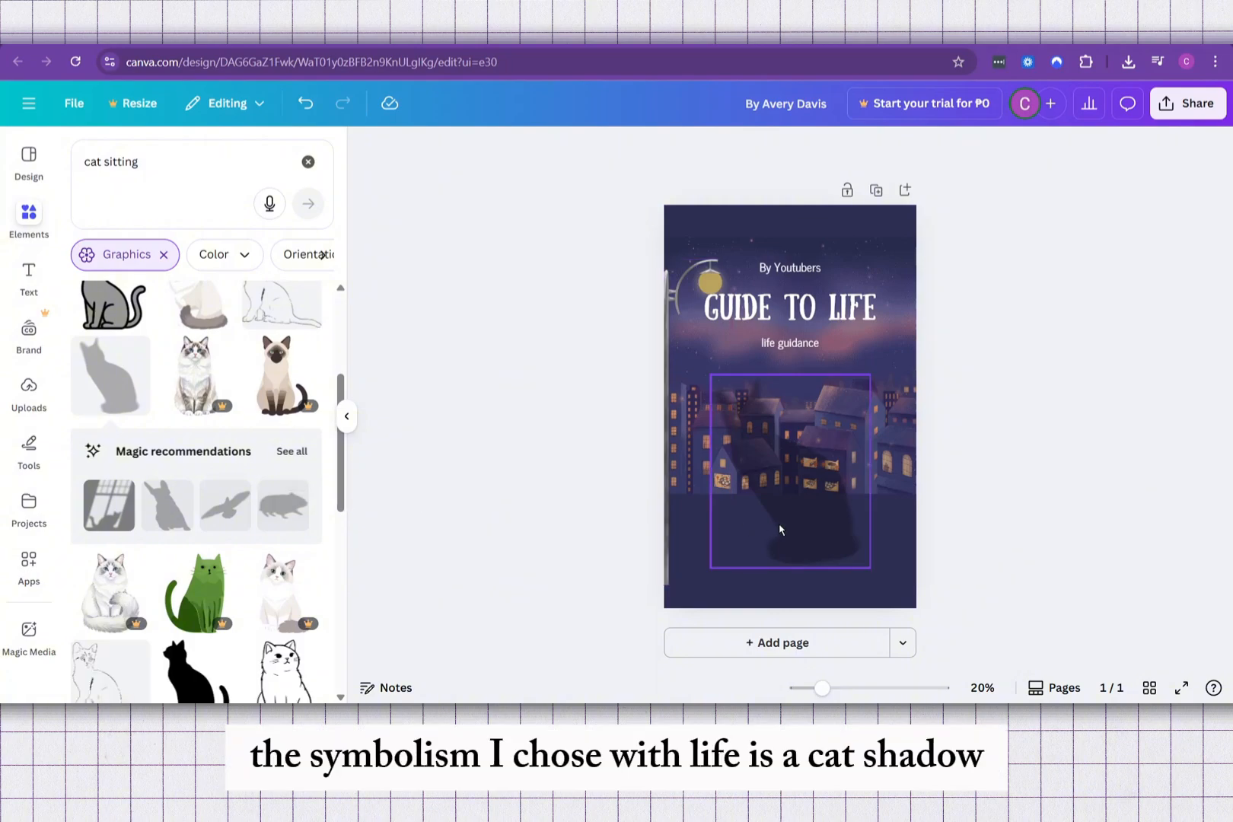
- Try shifting the cat shadow and the buildings image to different positions on the cover
left_click(841, 516)
left_click_drag(841, 516, 834, 498)
left_click(875, 357)
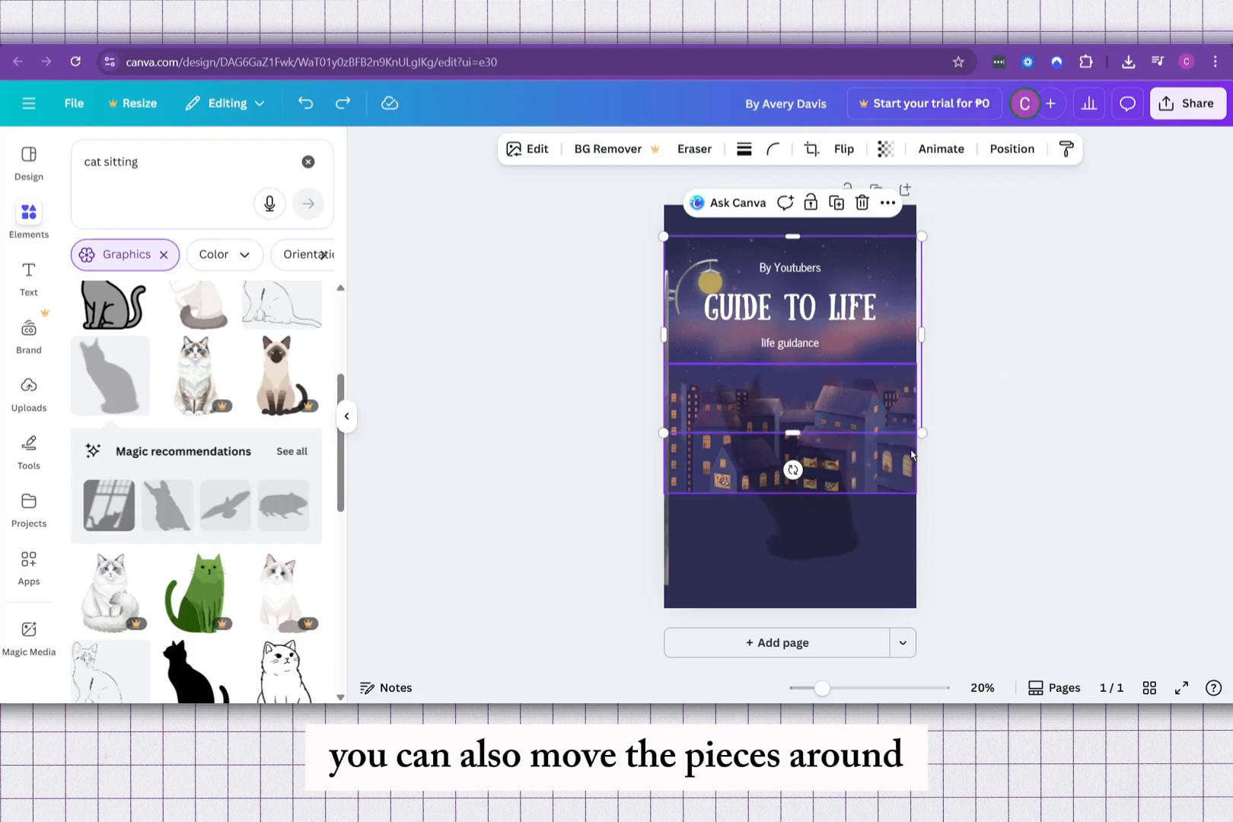
left_click(898, 446)
mouse_move(898, 446)
left_mouse_down()
mouse_move(915, 509)
mouse_move(917, 445)
mouse_move(916, 572)
mouse_move(915, 456)
left_mouse_up()
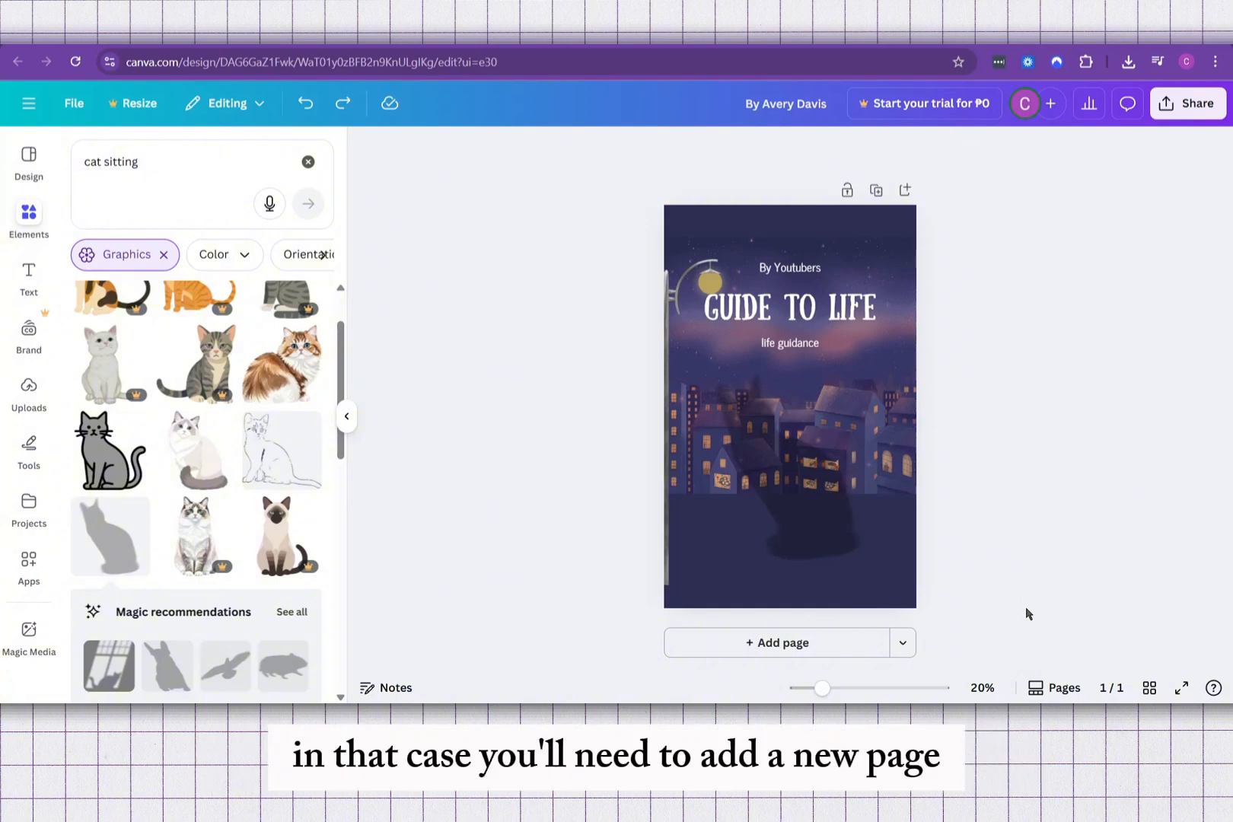
- Add a second page for the back cover, and preview both pages in full screen before returning to page 1
left_click(807, 652)
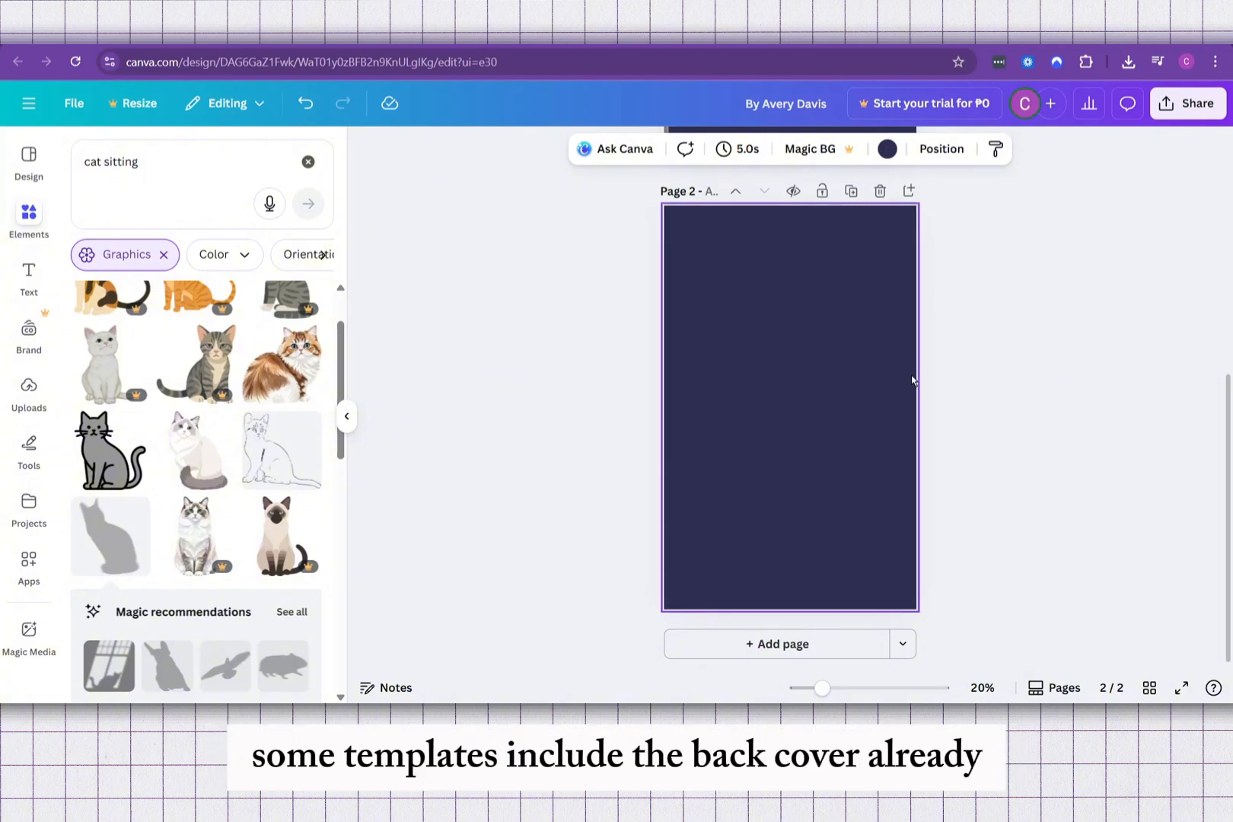
left_click(1178, 689)
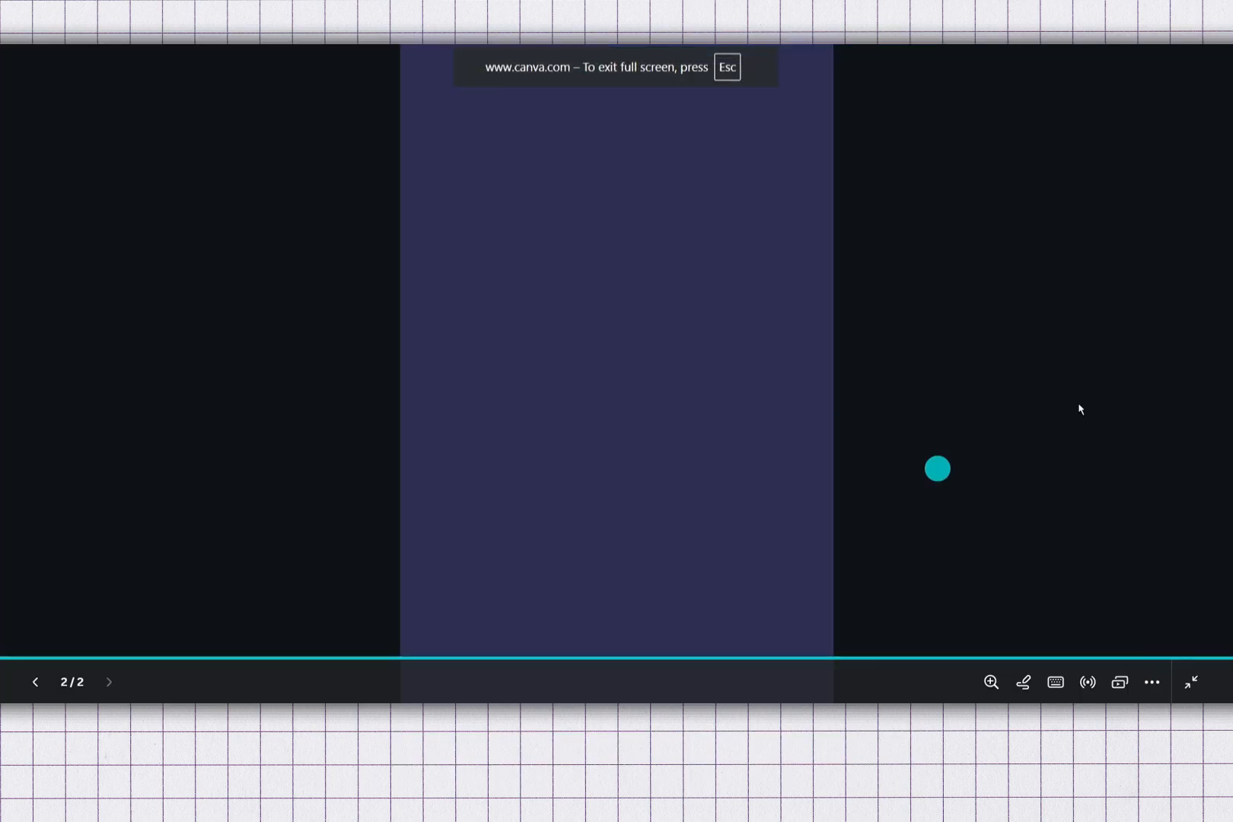
left_click(40, 682)
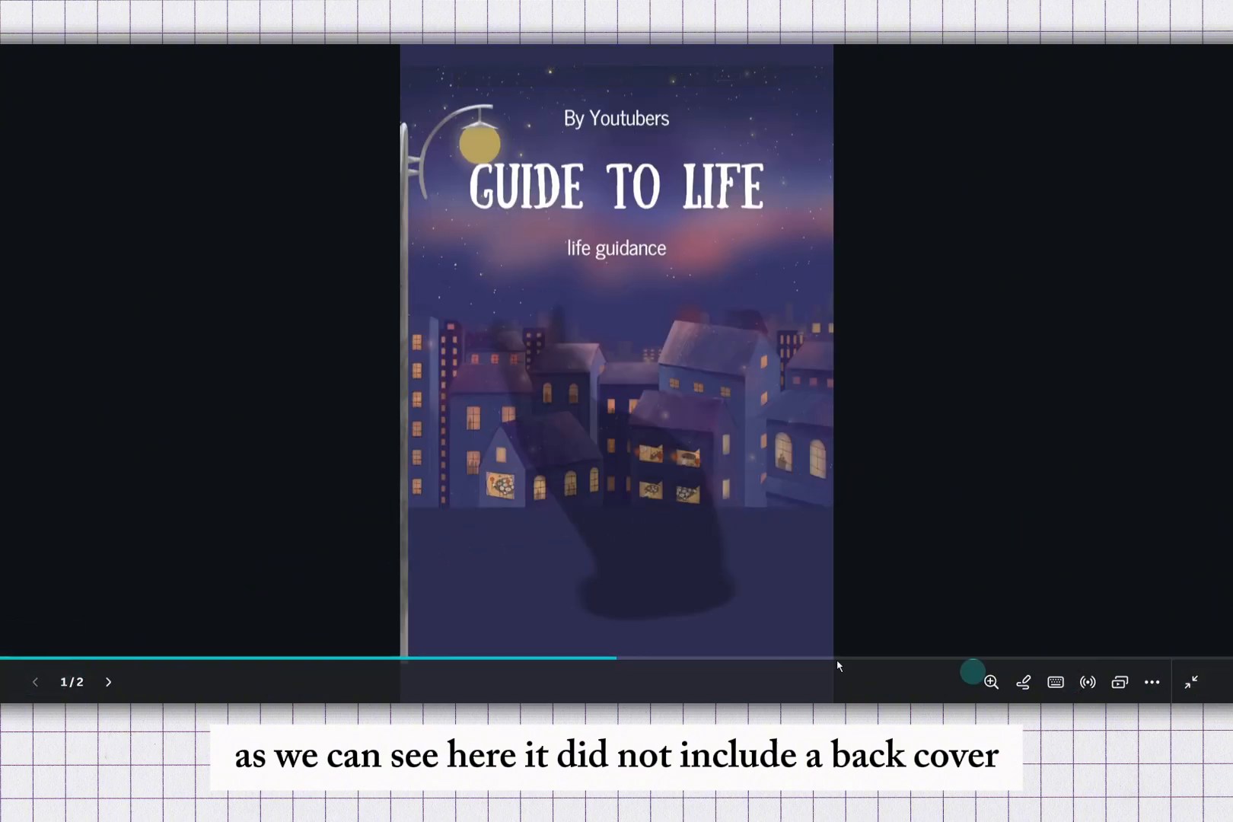
left_click(106, 682)
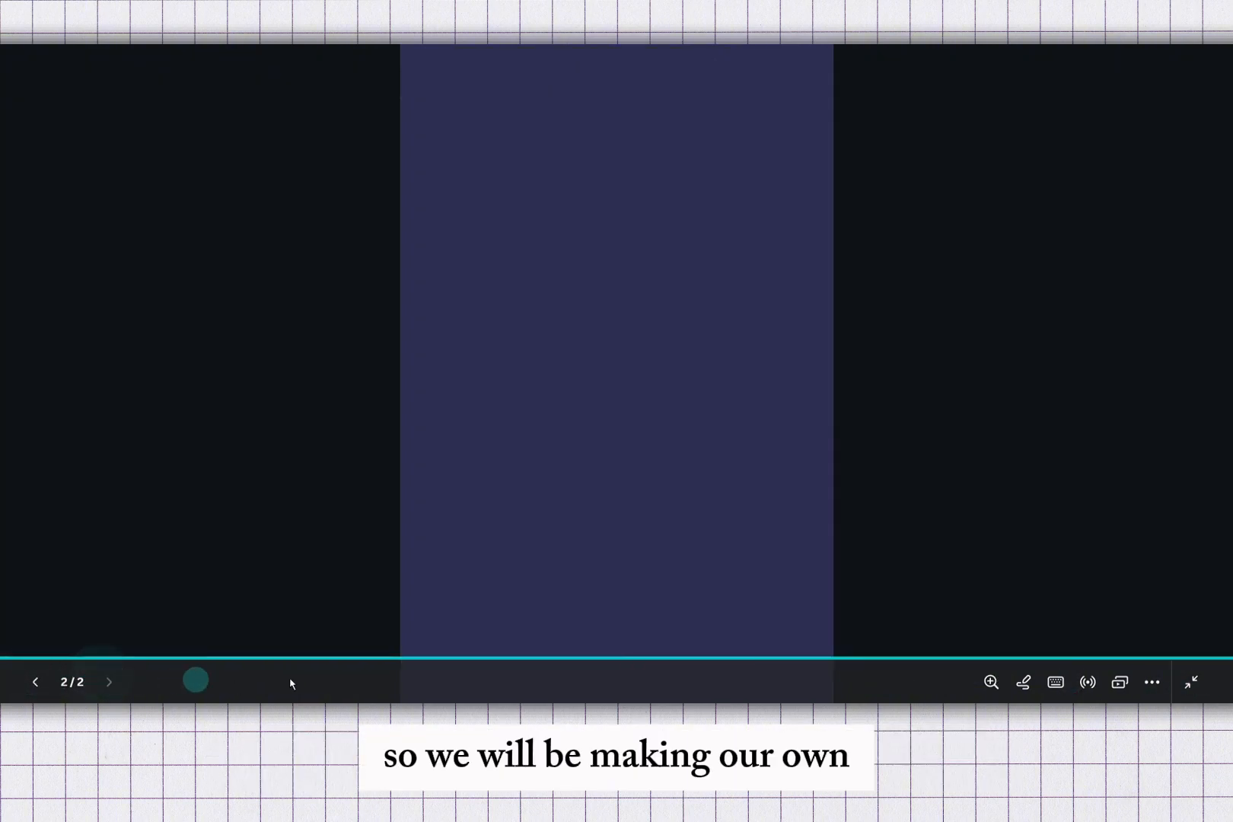
left_click(1190, 682)
scroll(1043, 426, "up", 5)
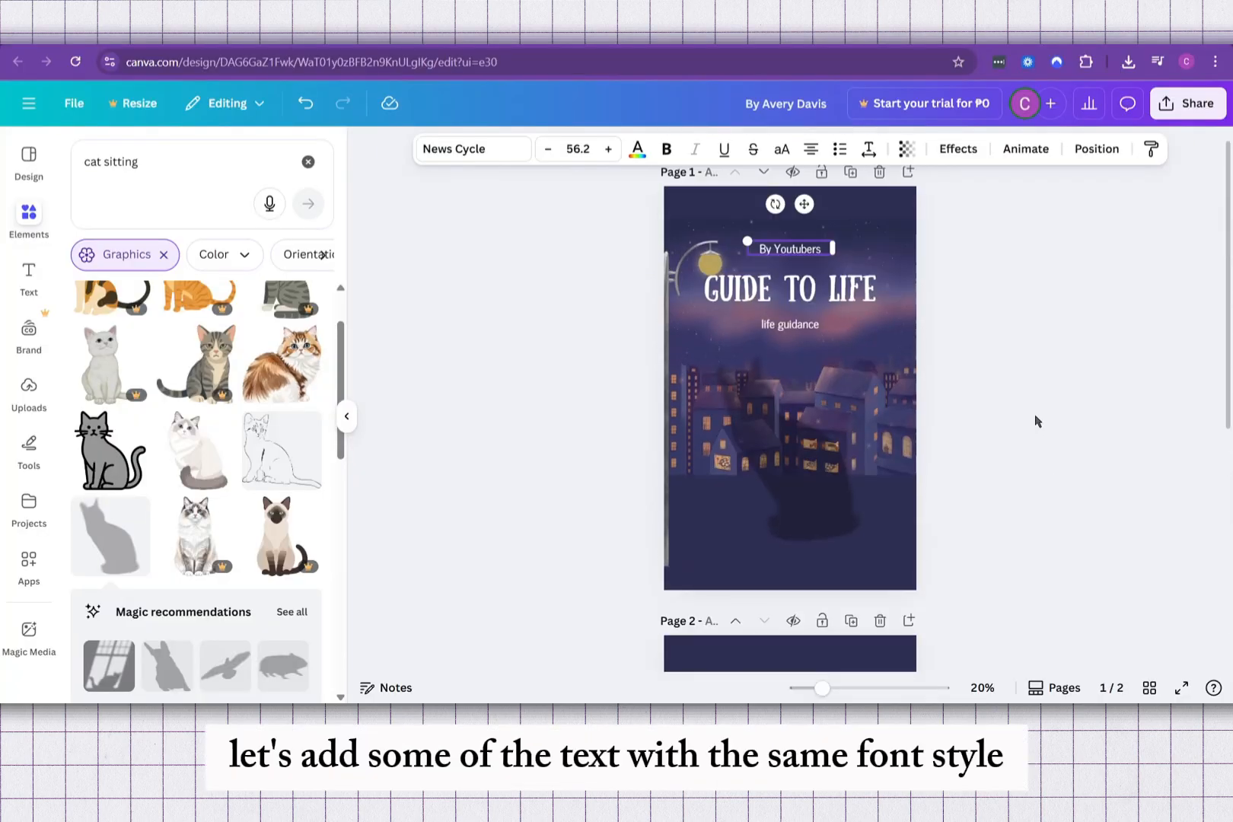
- Copy the "By Youtubers", "GUIDE TO LIFE" and "life guidance" texts from page 1 onto the back cover on page 2
left_click(837, 306)
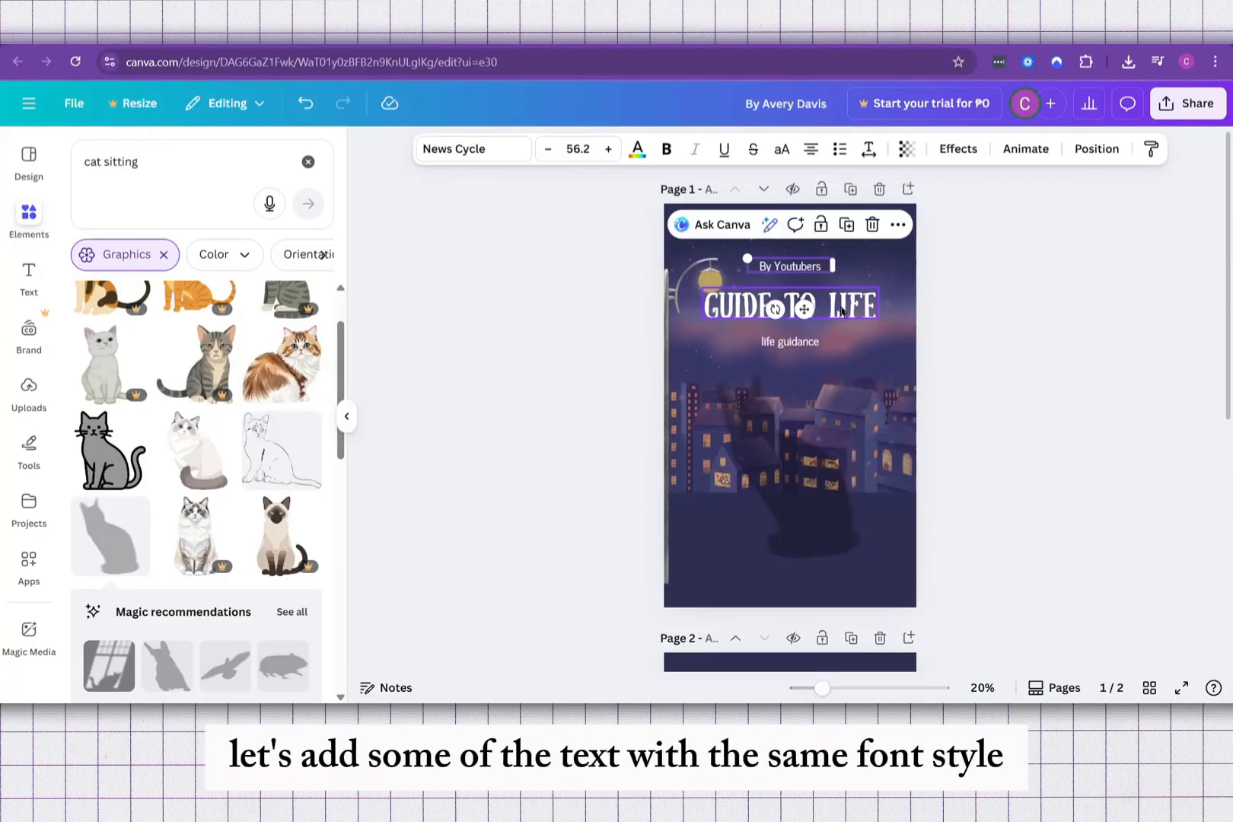
left_click(809, 347)
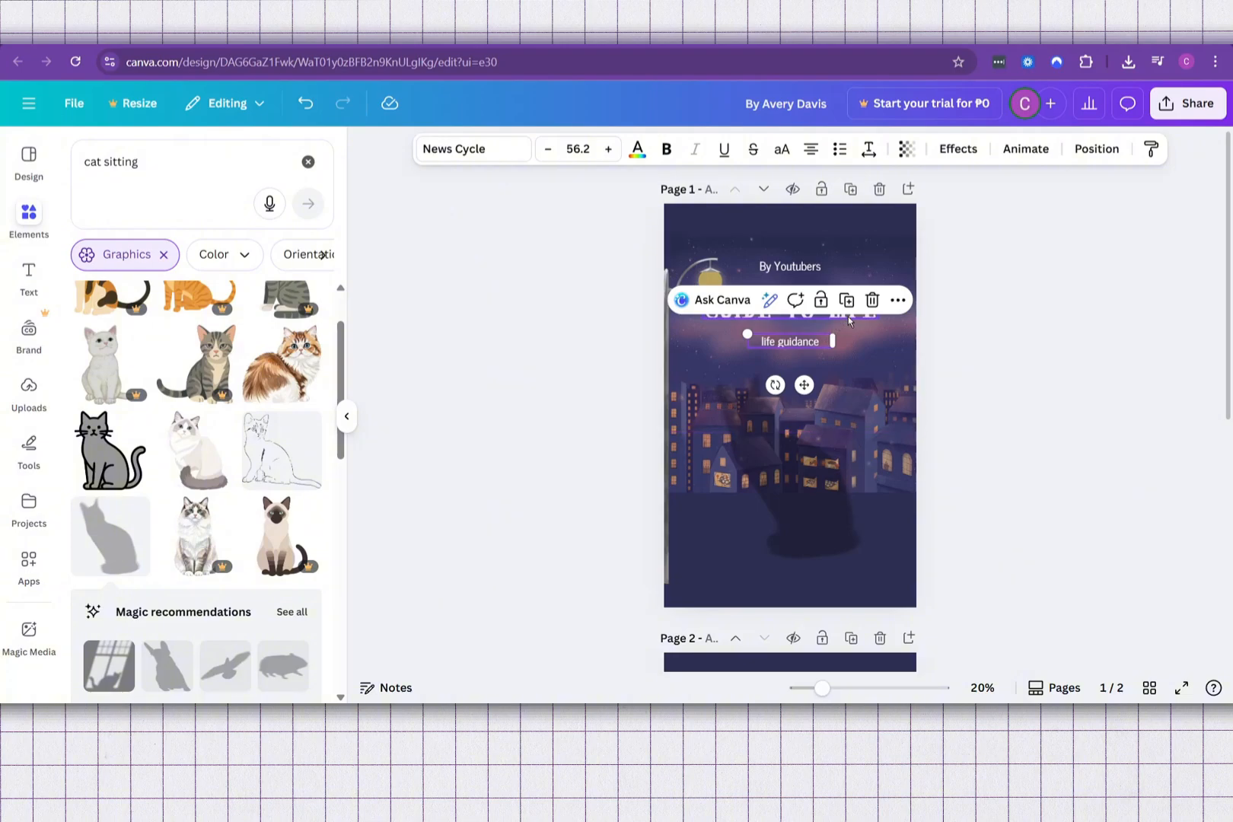
scroll(887, 320, "down", 5)
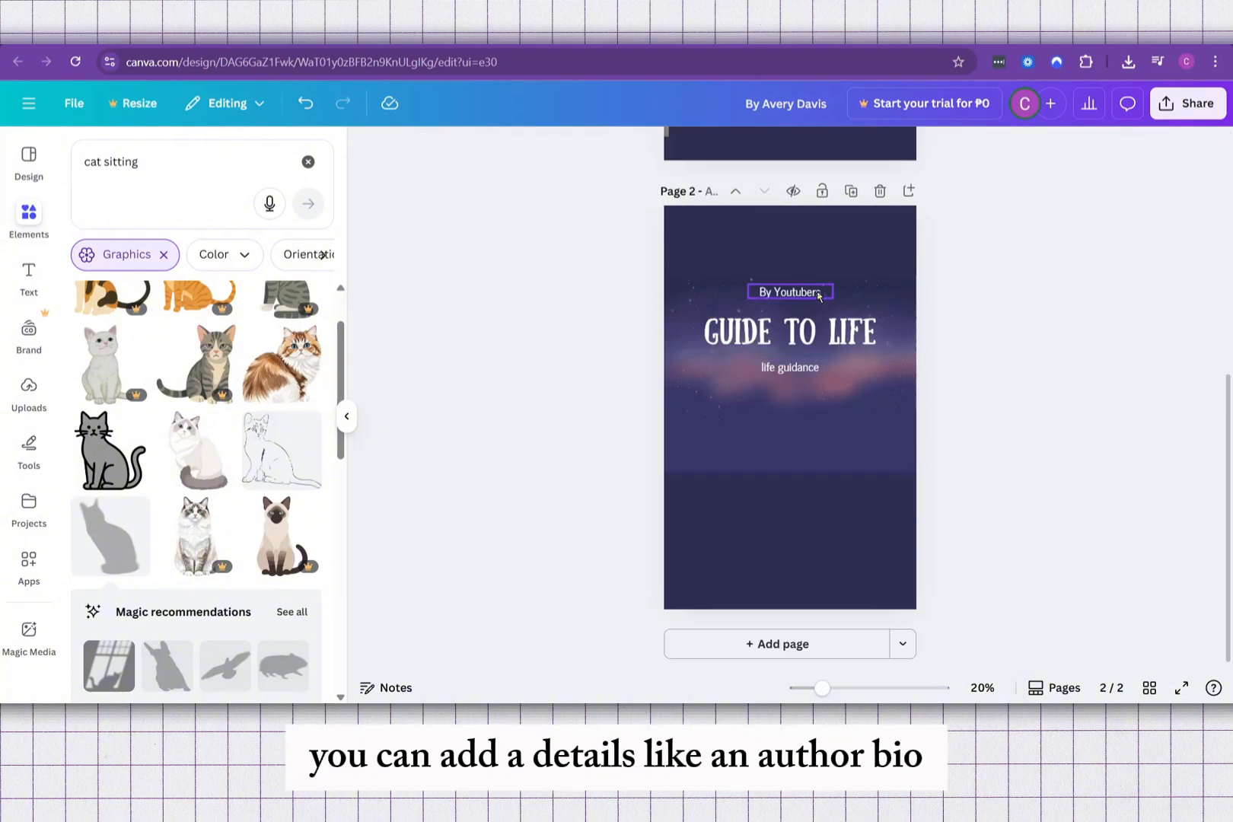
- Add an "Author Bio" line below "By Youtubers" on page 2, and change the title to "SUMMARY" placed just beneath it
left_click(784, 295)
left_click(782, 291)
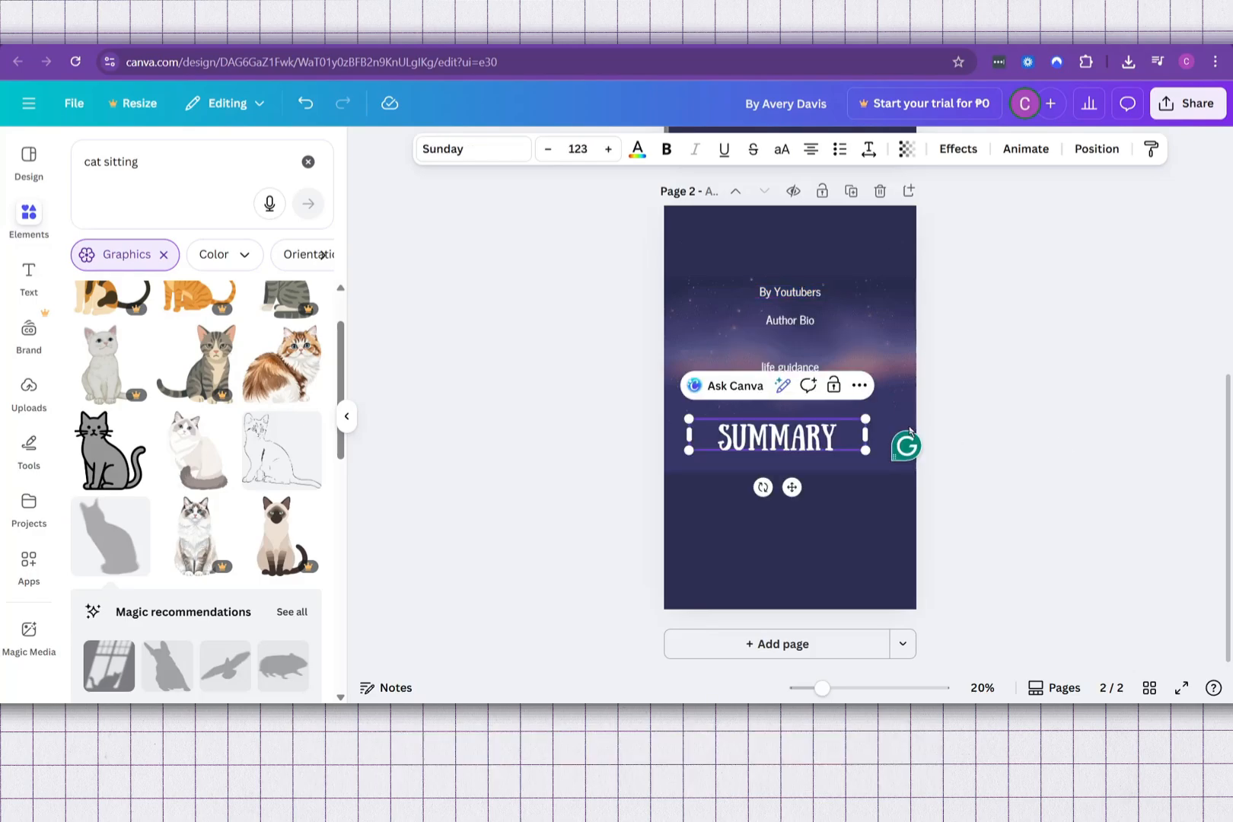
left_click_drag(842, 437, 842, 394)
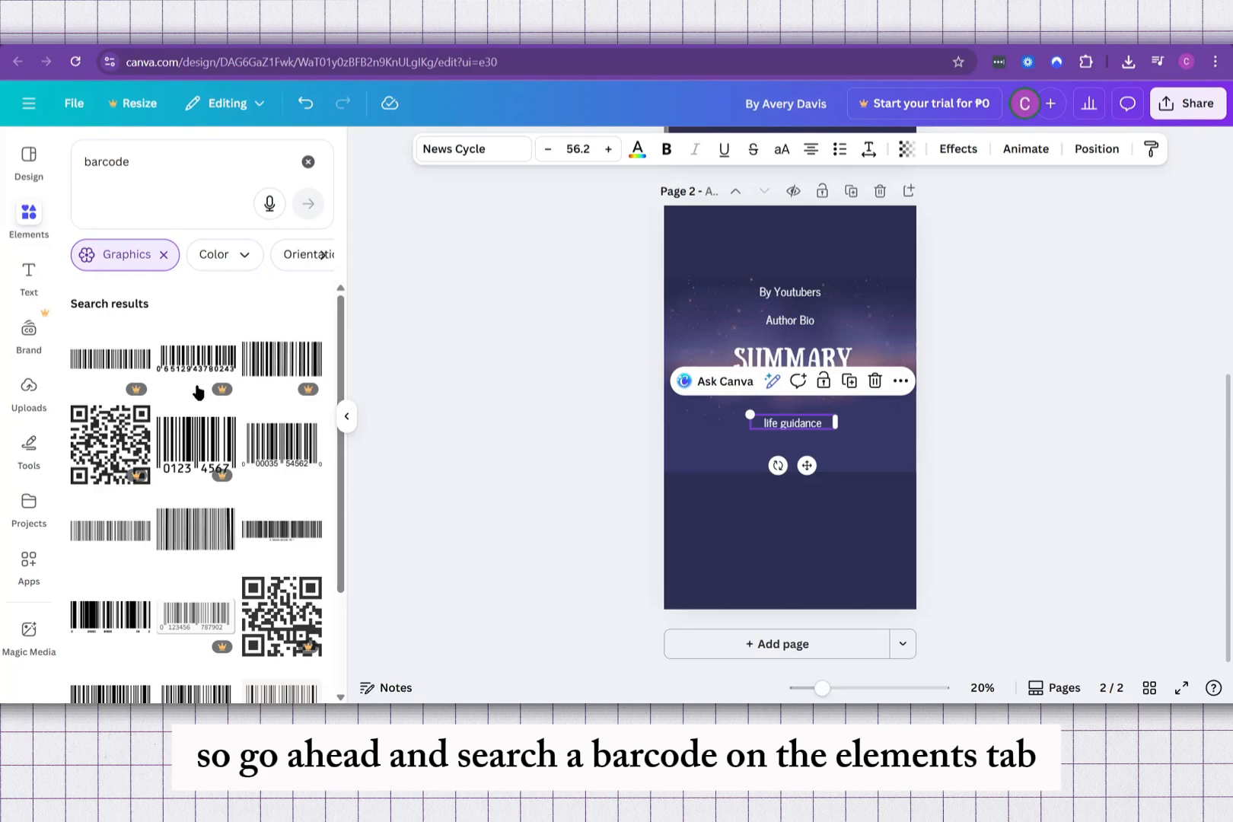
- Search the graphics for "barcode" and place a small plain barcode in the lower-right corner of the back cover
left_click(219, 504)
left_click_drag(787, 405, 801, 520)
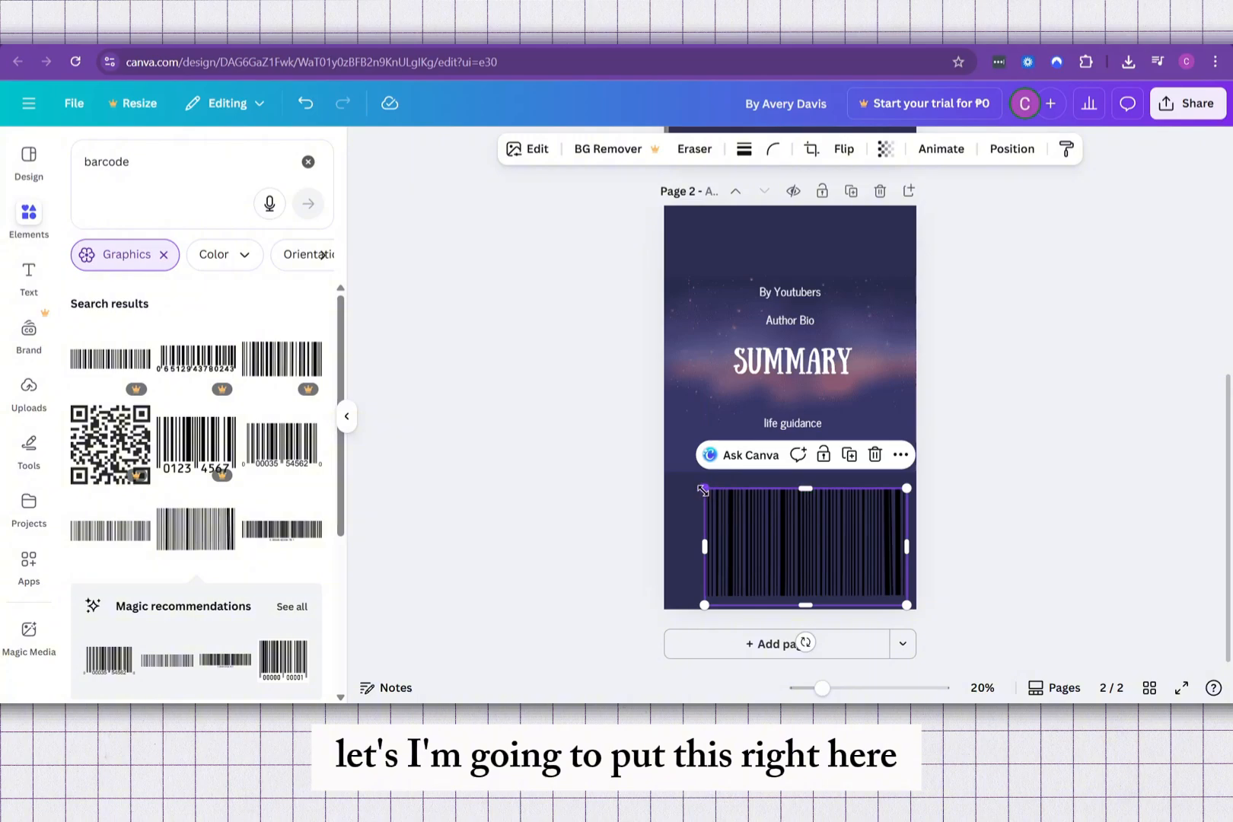
left_click_drag(702, 489, 880, 590)
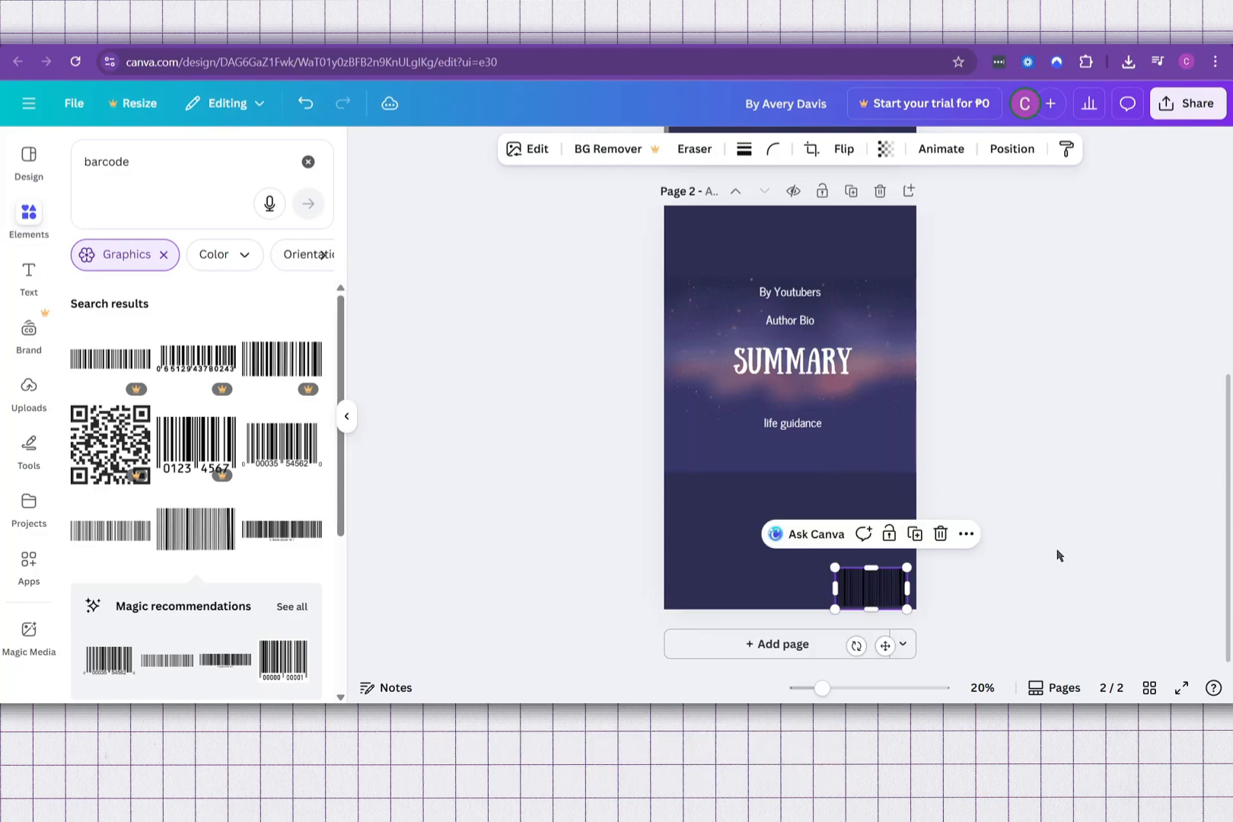
left_click(1058, 556)
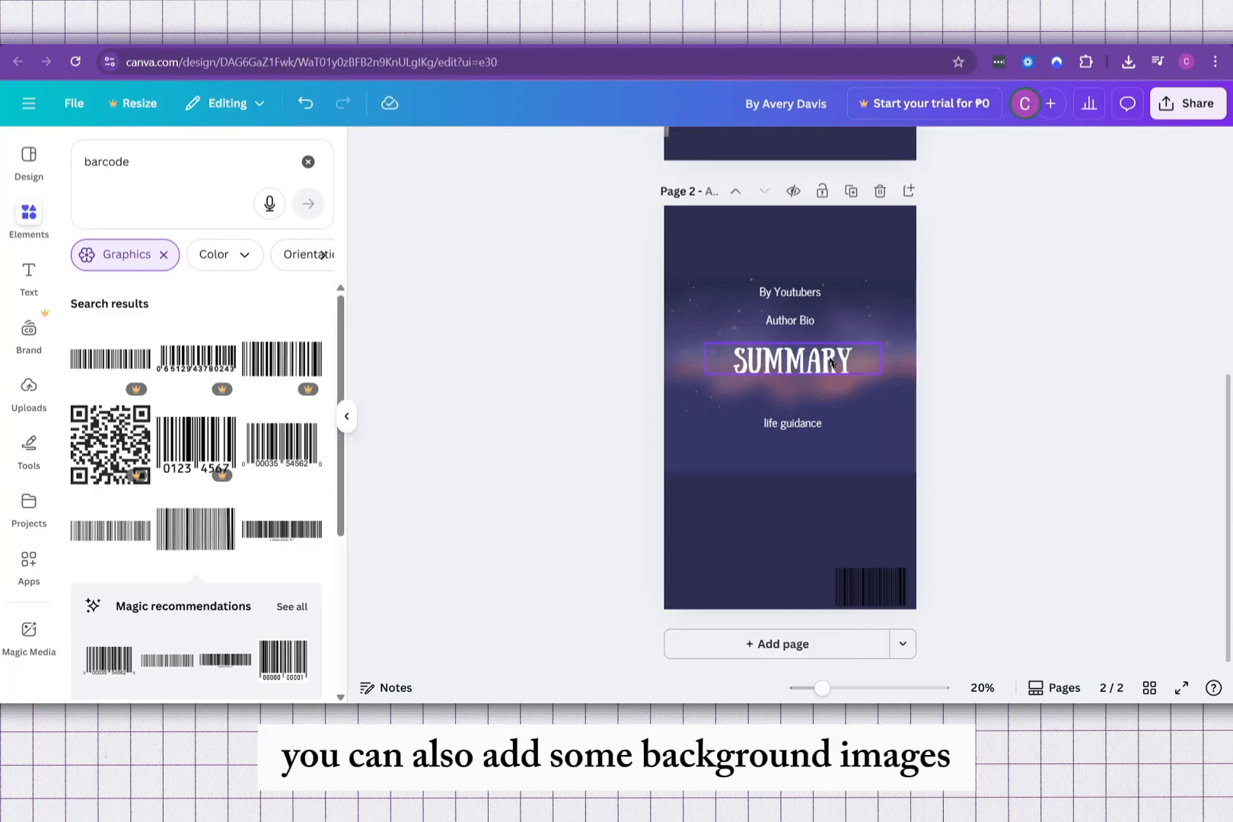
- Move the "SUMMARY" heading slightly lower on the back cover and clear the "life guidance" text from beneath it
left_click_drag(831, 364, 808, 455)
left_click(809, 424)
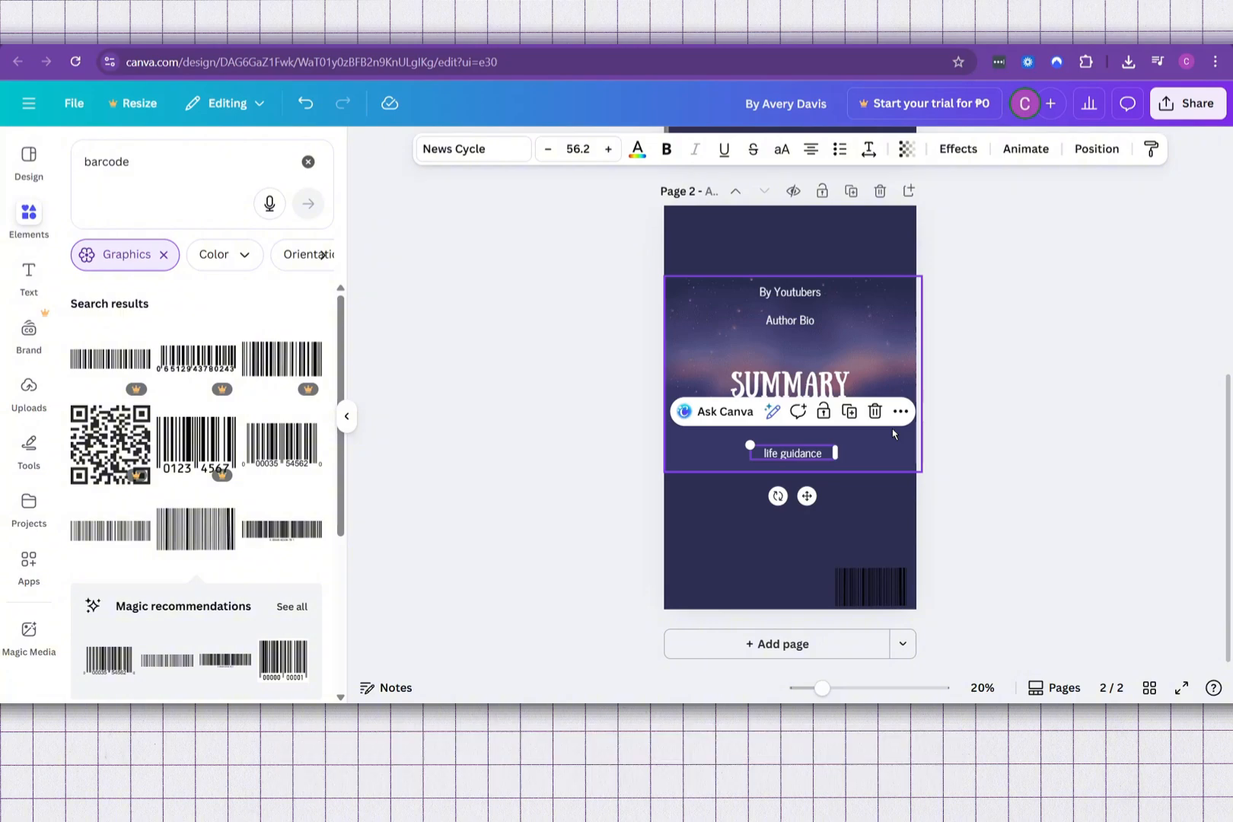
left_click(1026, 402)
- Open the download settings for the cover design and choose PDF Print as the file type
scroll(1035, 405, "up", 6)
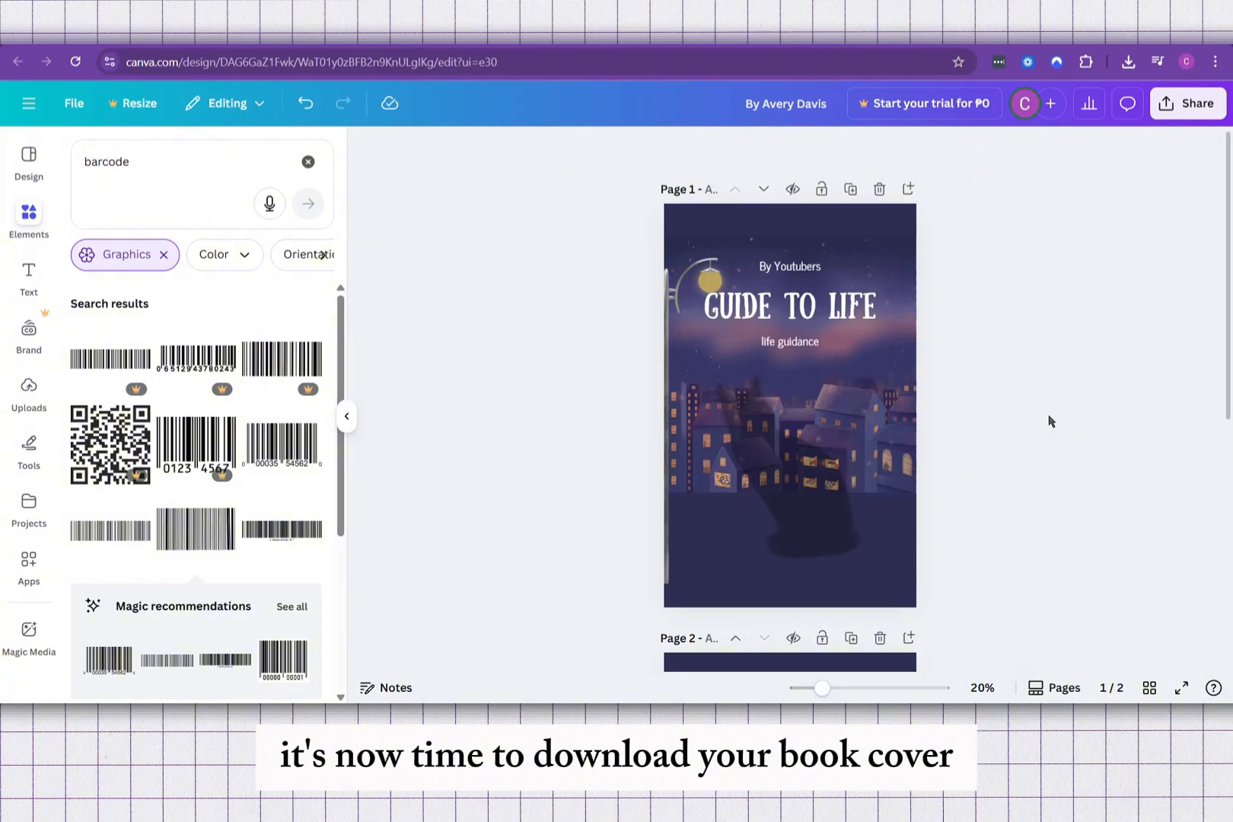
scroll(1063, 449, "down", 5)
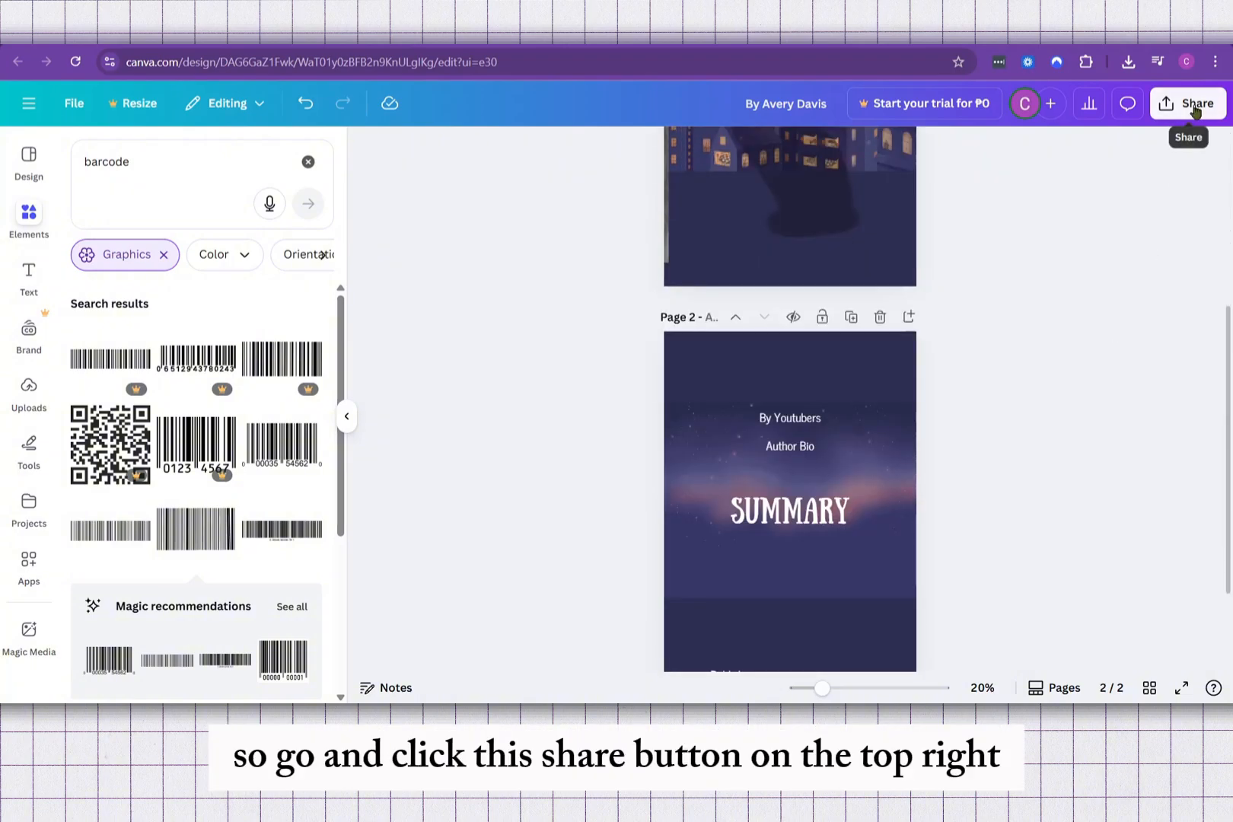
left_click(1194, 109)
left_click(942, 435)
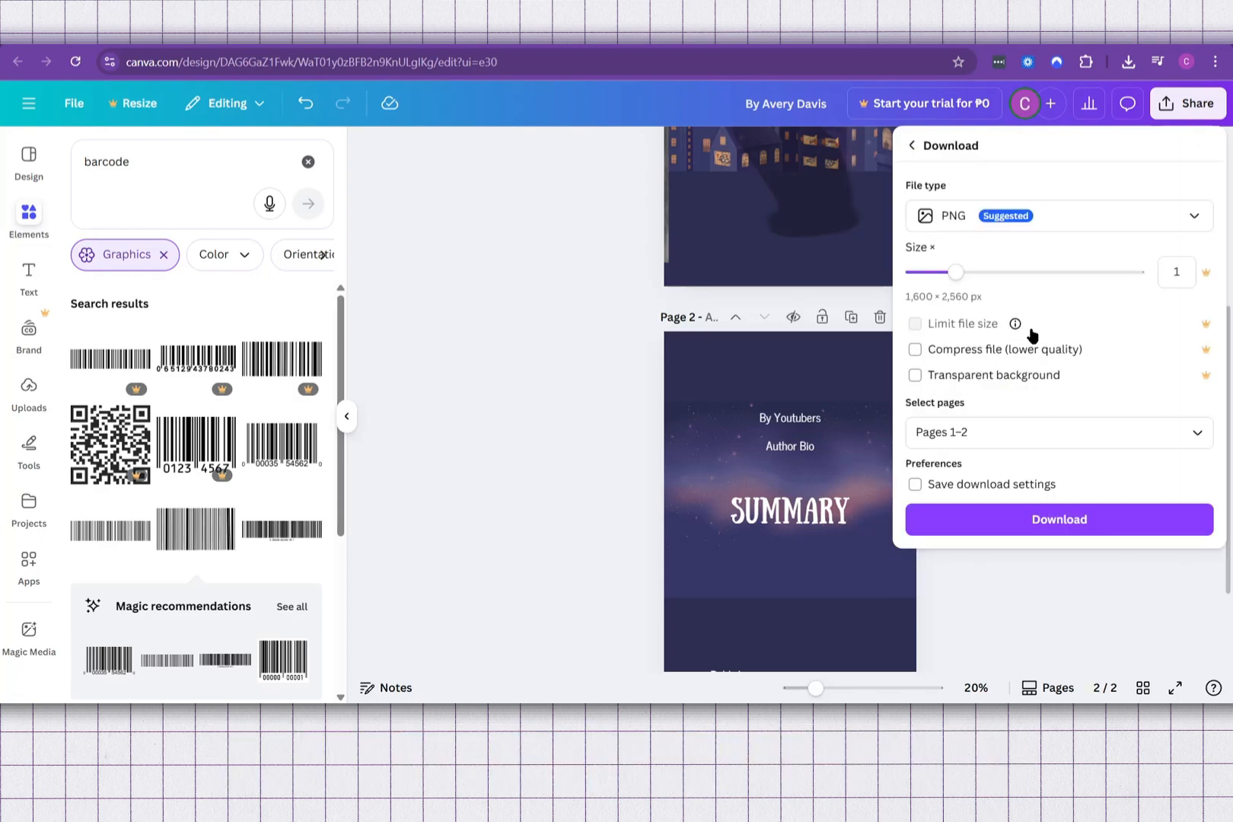
left_click(1090, 213)
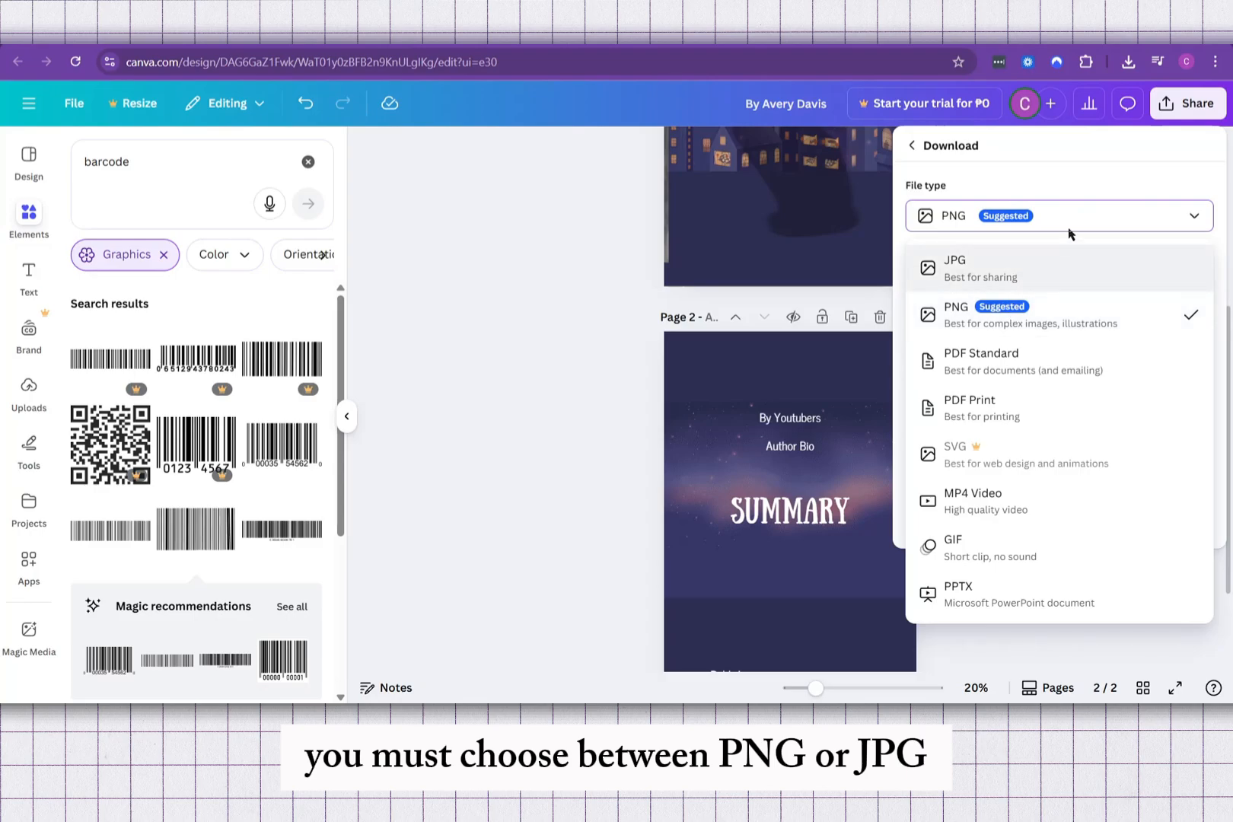
left_click(1101, 224)
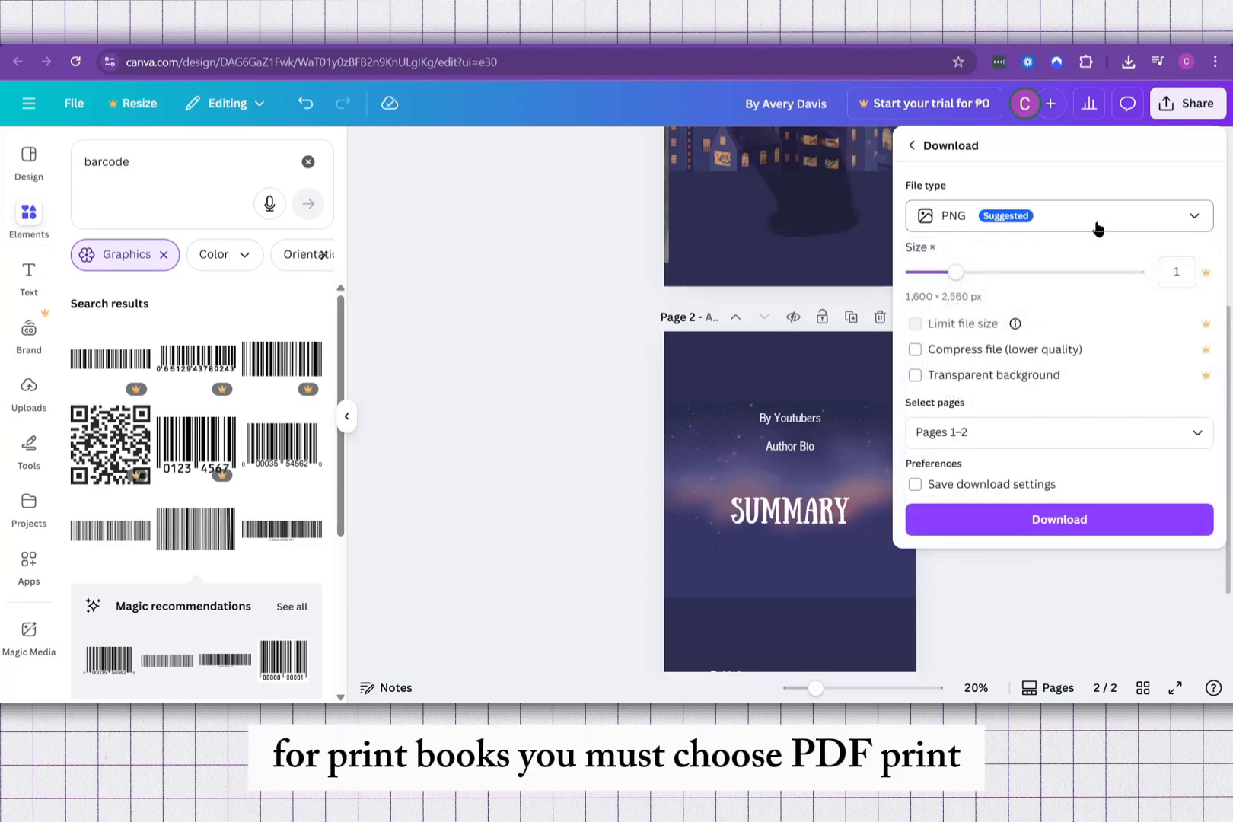
left_click(1098, 229)
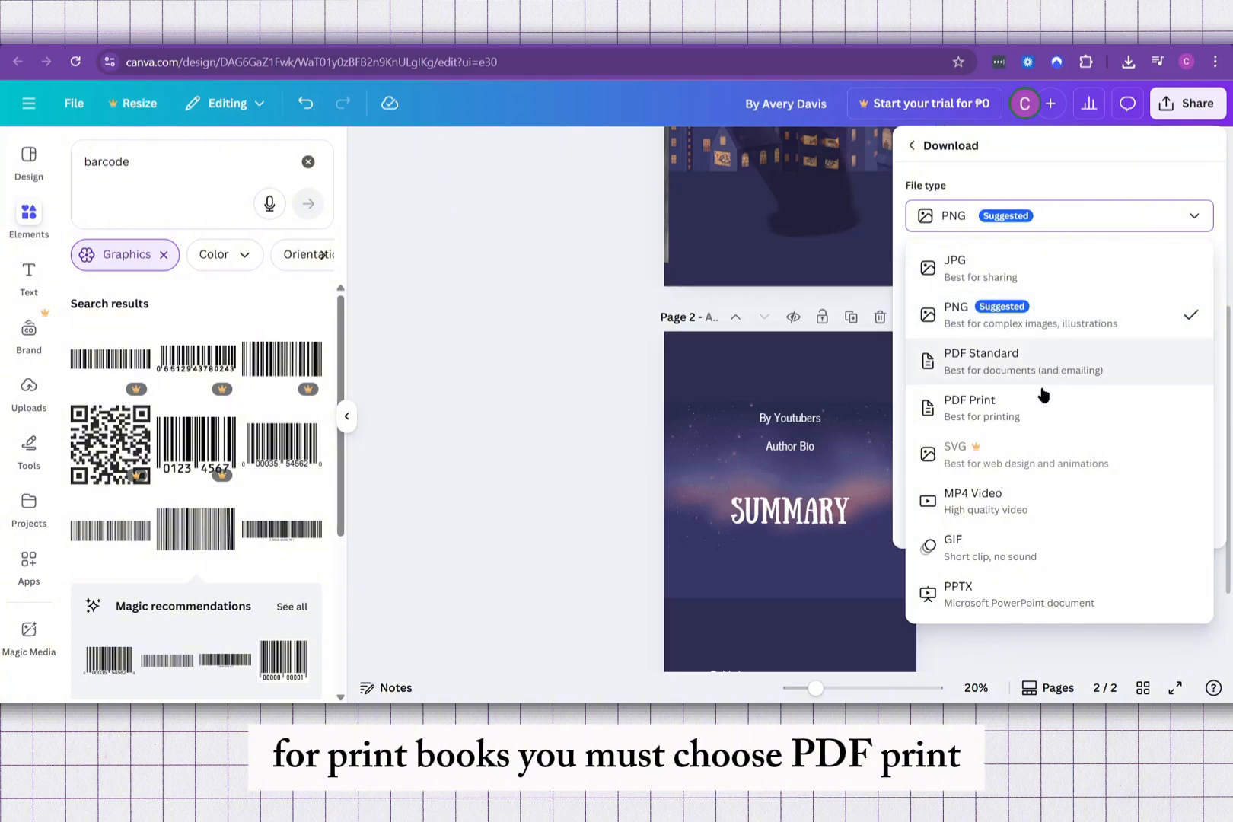
left_click(1024, 418)
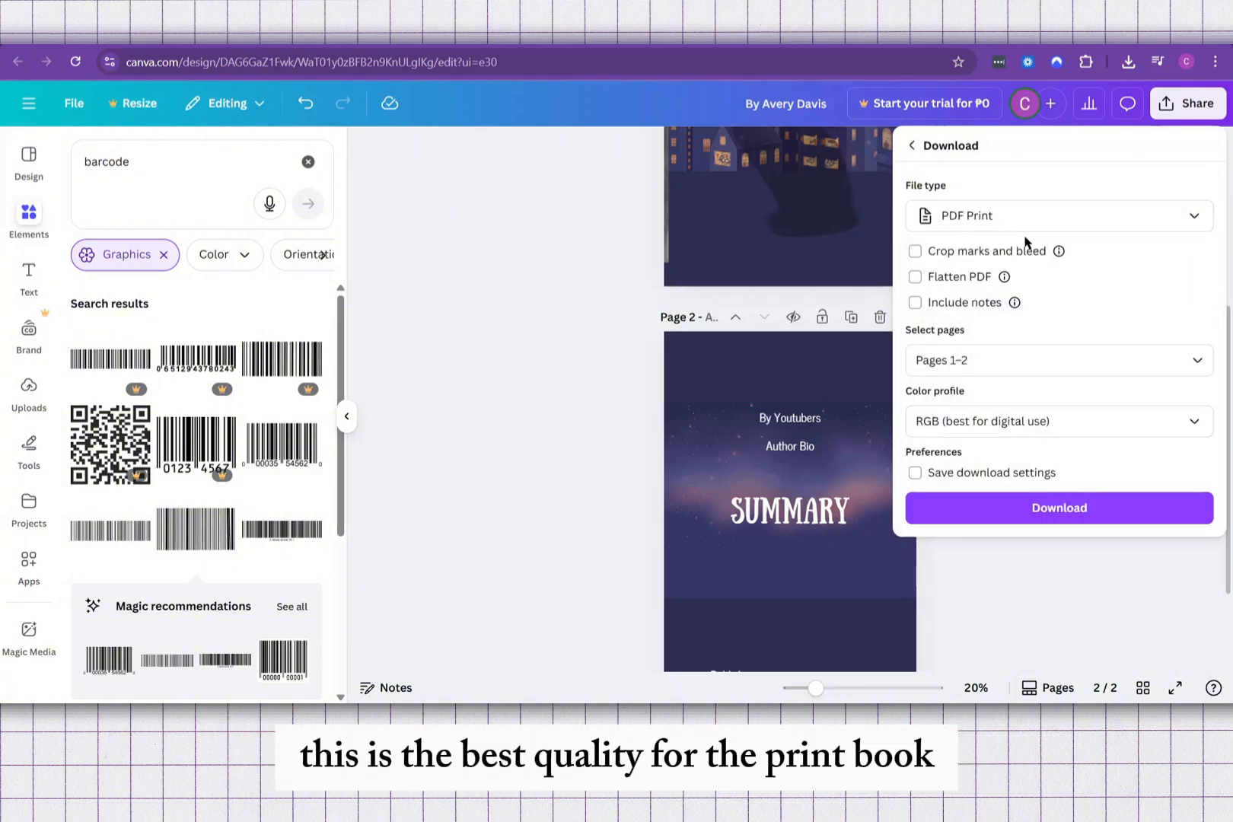
left_click(1037, 220)
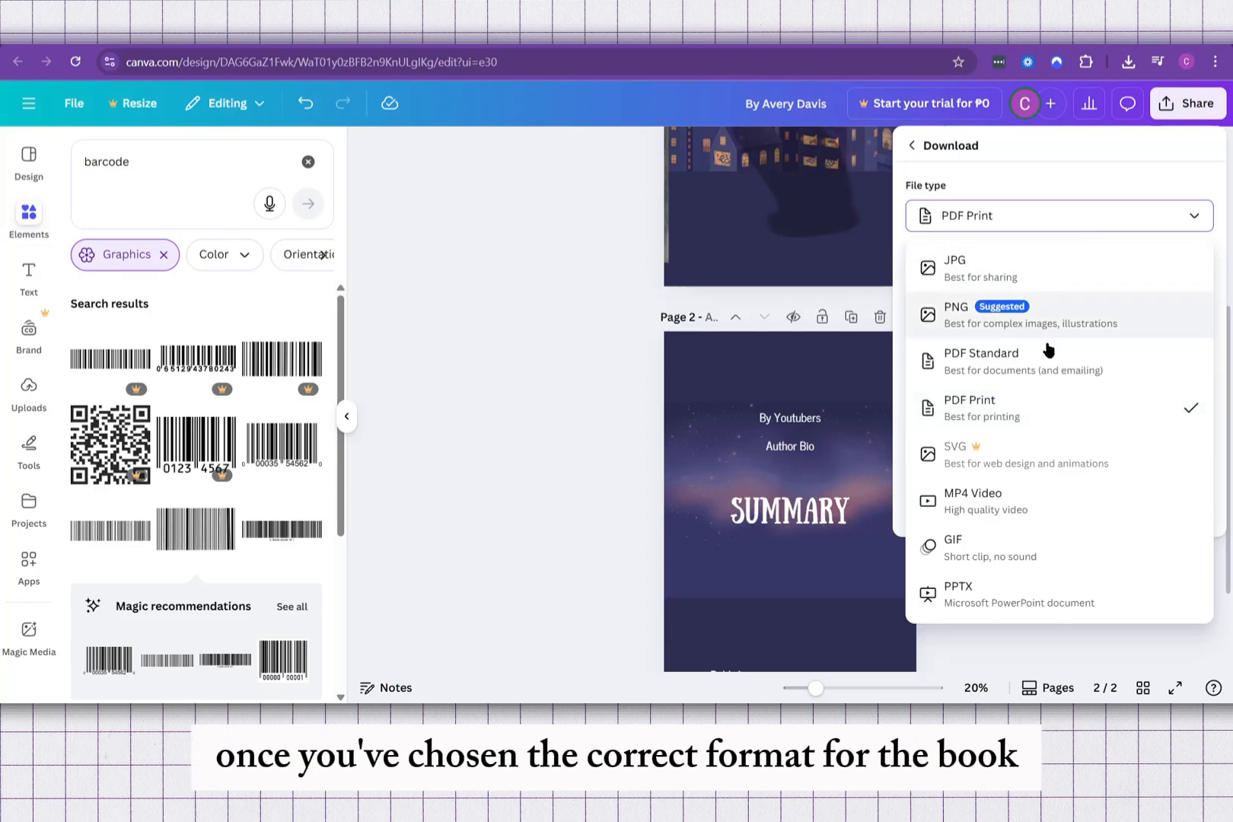
left_click(1093, 228)
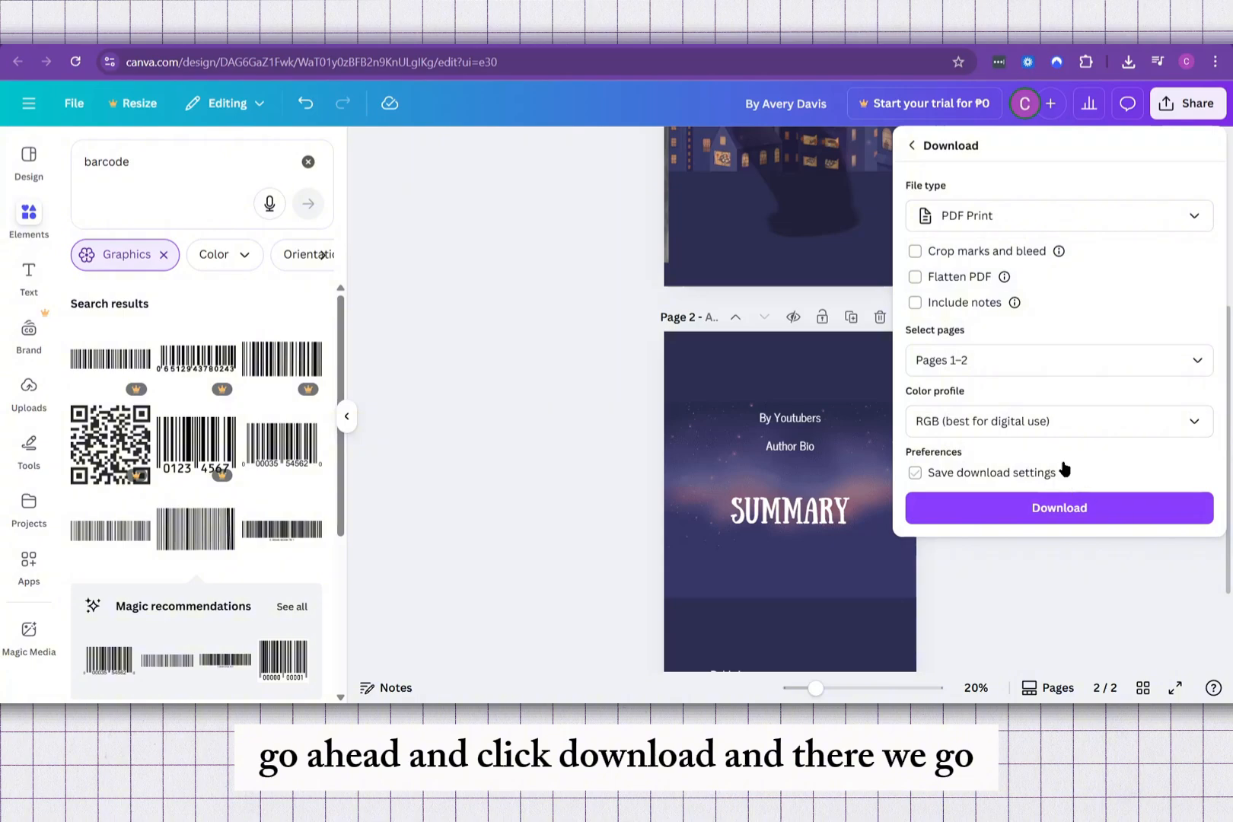
left_click(1059, 219)
left_click(1104, 176)
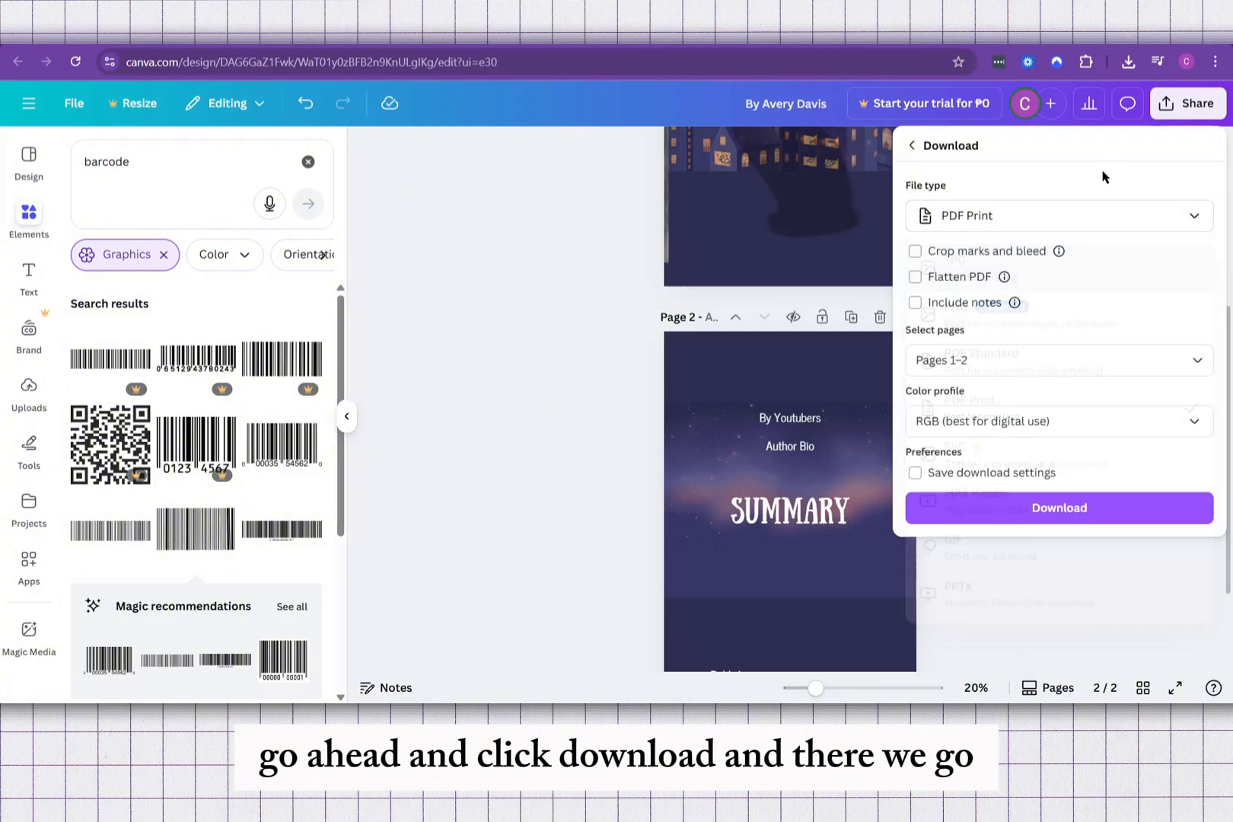
- Download pages 1–2 as a PDF Print file with the RGB color profile
left_click(1058, 508)
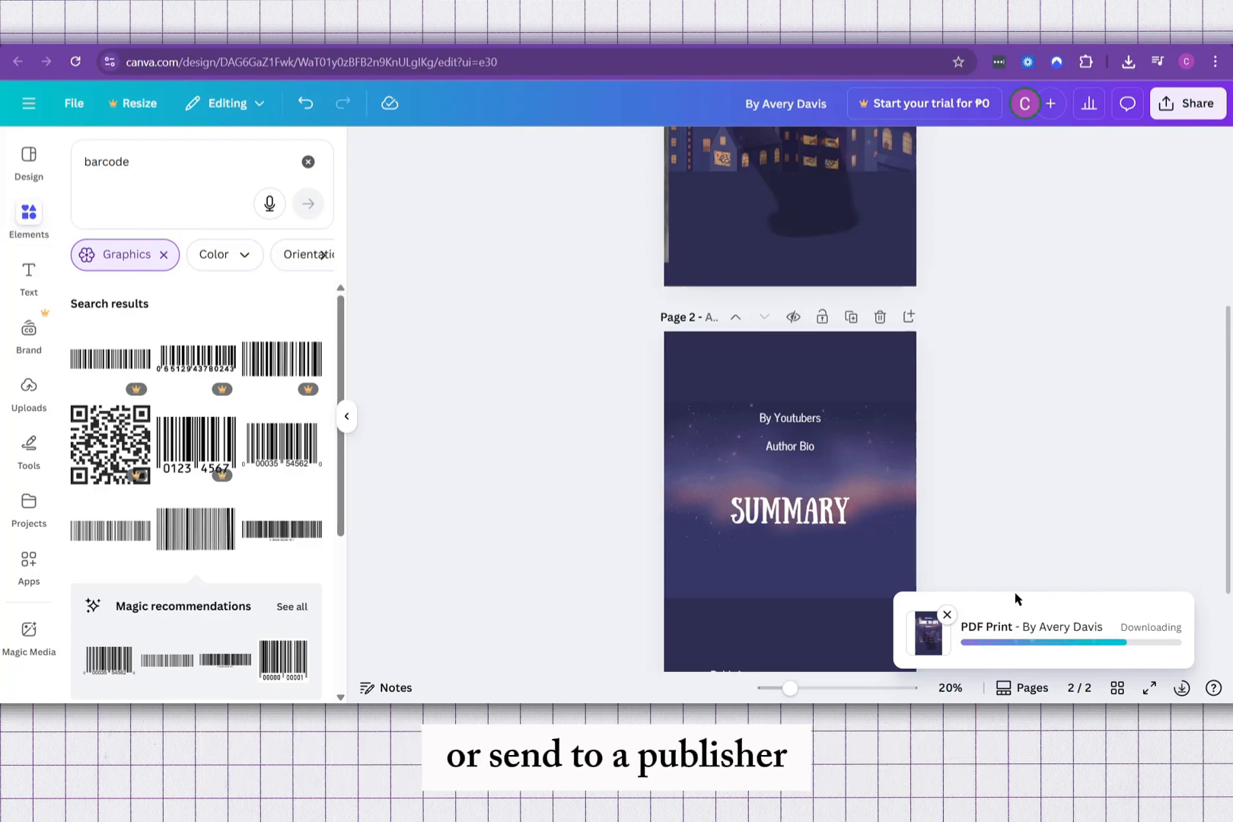
scroll(1020, 507, "down", 1)
scroll(993, 441, "up", 4)
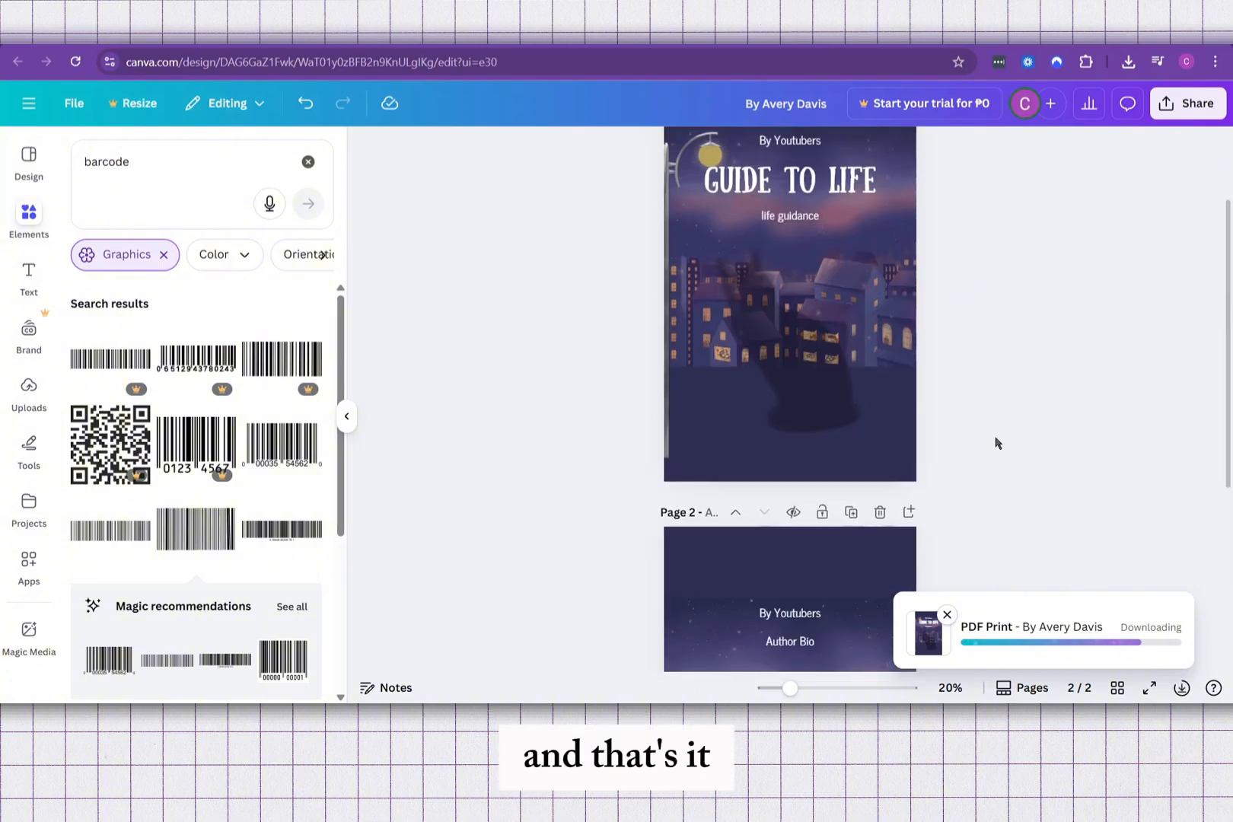
scroll(1022, 536, "down", 2)
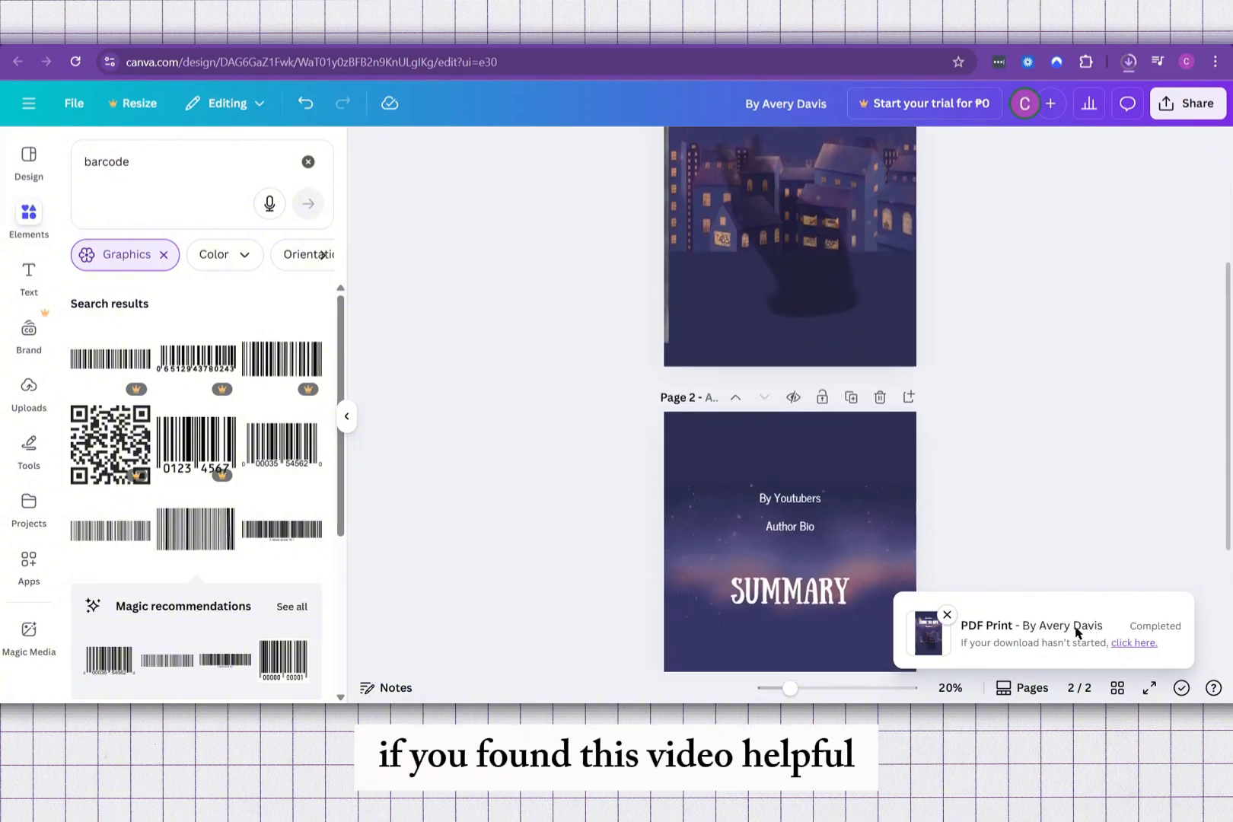